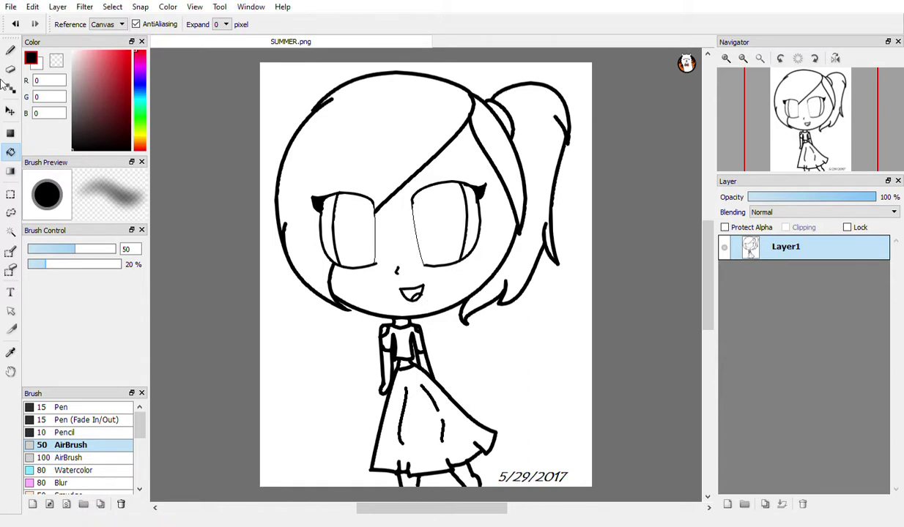
Select the iris of the eye on the drawing's right side with the Magic Wand.
click(9, 232)
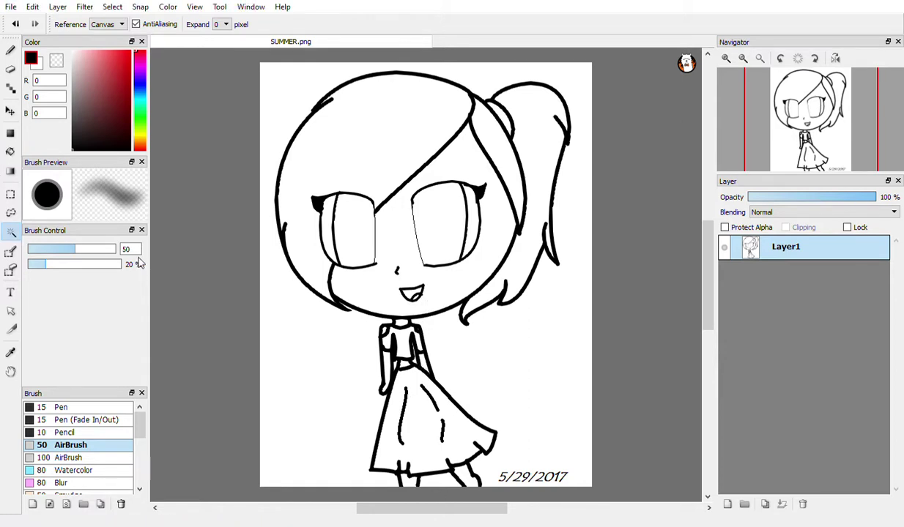
click(448, 251)
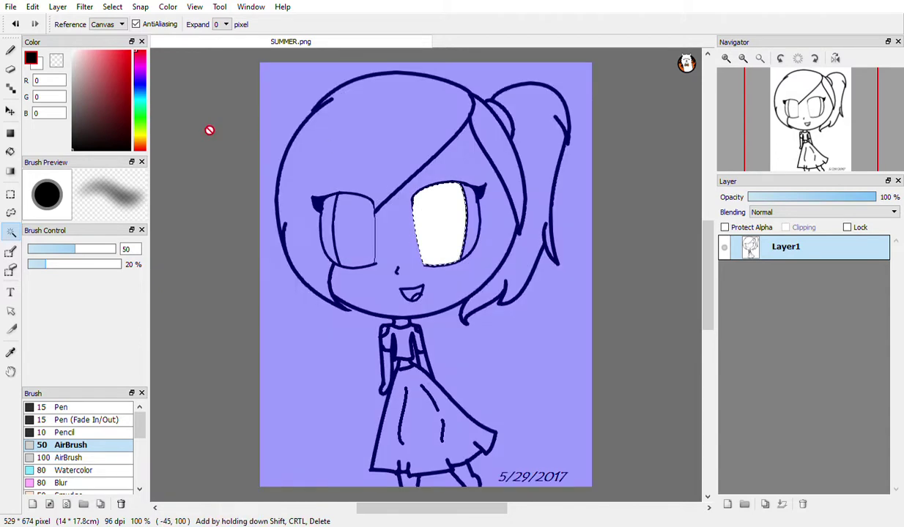
click(140, 137)
mouse_move(143, 142)
mouse_down()
mouse_move(156, 82)
mouse_move(155, 109)
mouse_up()
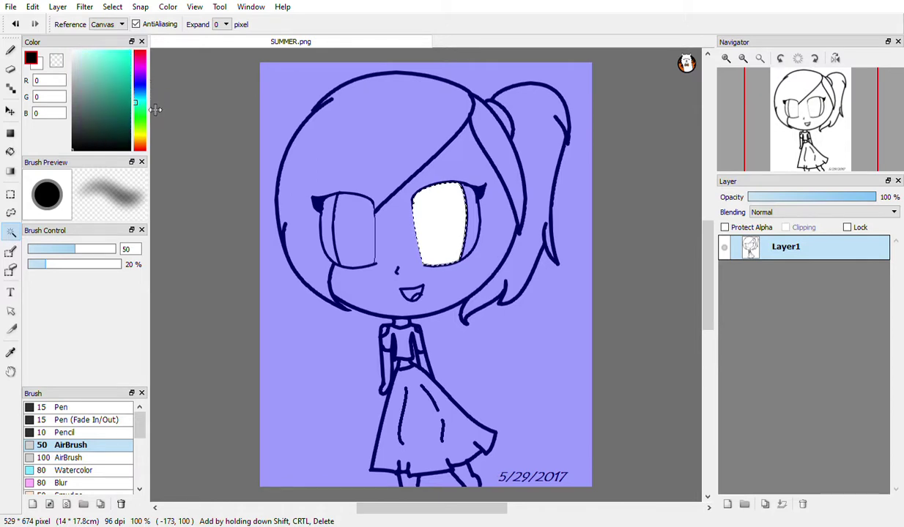
mouse_move(113, 76)
mouse_down()
mouse_move(82, 54)
mouse_move(90, 32)
mouse_up()
click(9, 151)
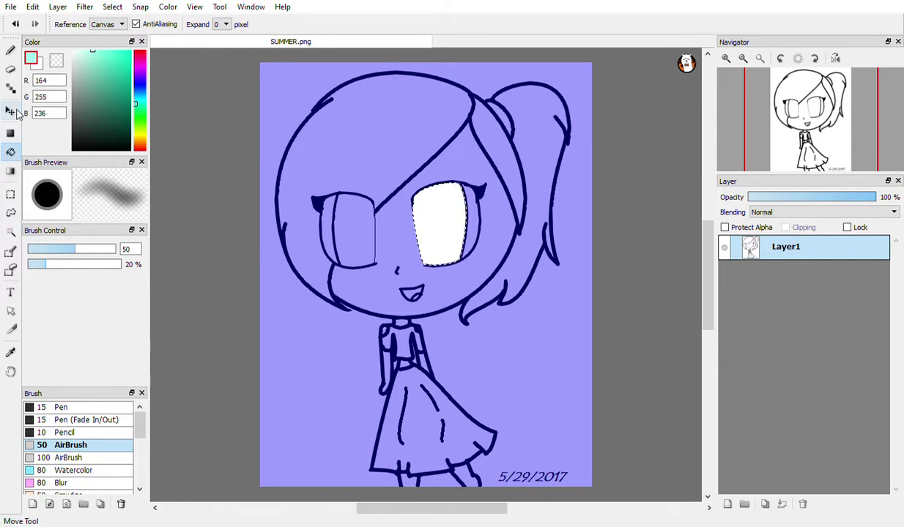
click(447, 240)
click(106, 49)
click(11, 50)
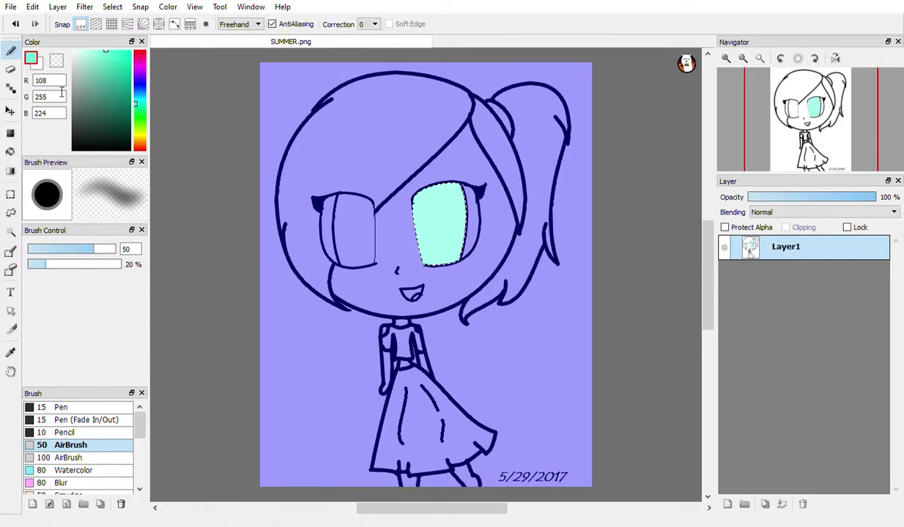
click(16, 23)
Fill the selected right-hand iris with orange-brown, RGB 204, 128, 0, using the Bucket.
click(139, 141)
drag(112, 75, 145, 71)
click(18, 152)
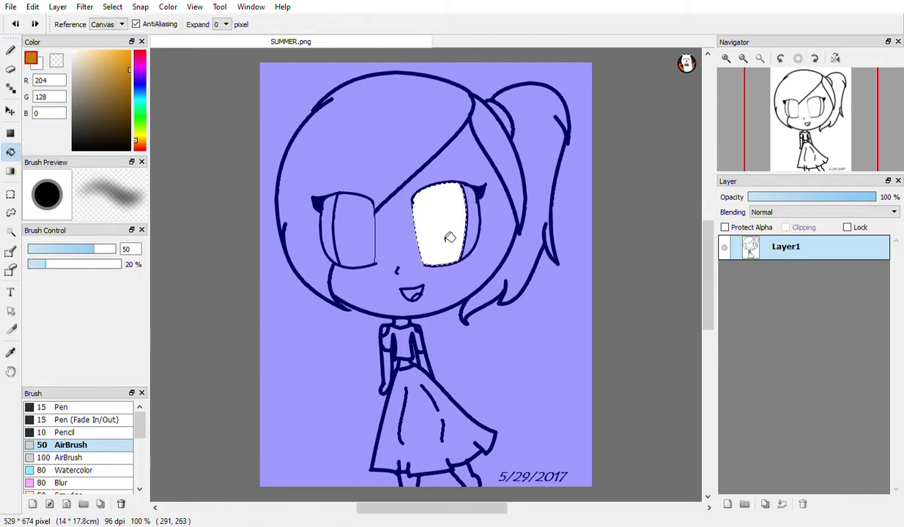
click(447, 236)
Airbrush the right-hand iris with darker browns, RGB 179, 113, 0 and 160, 101, 0, at its bottom, and a white highlight at its upper right.
drag(128, 79, 131, 80)
click(10, 49)
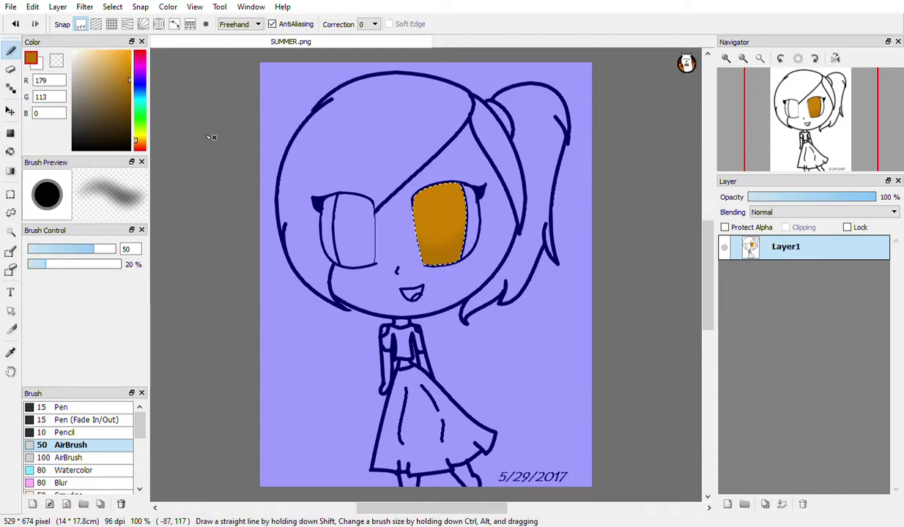
click(130, 88)
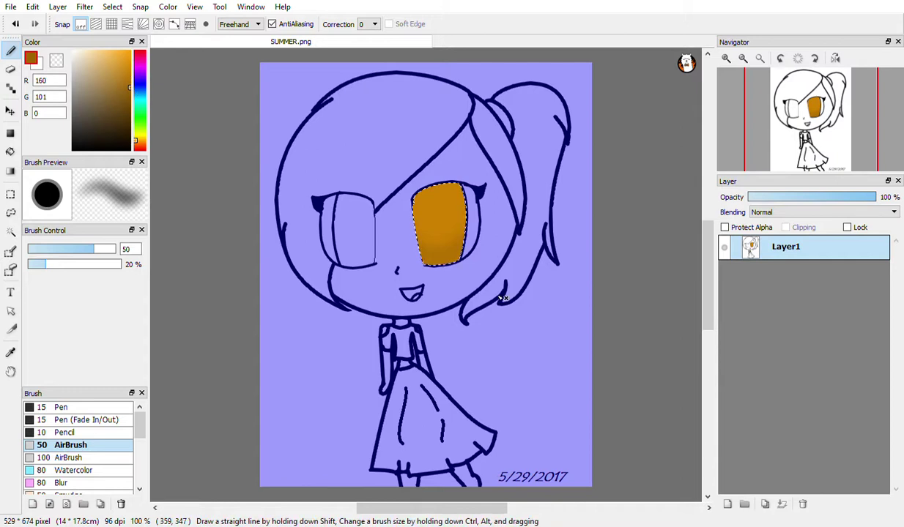
click(73, 51)
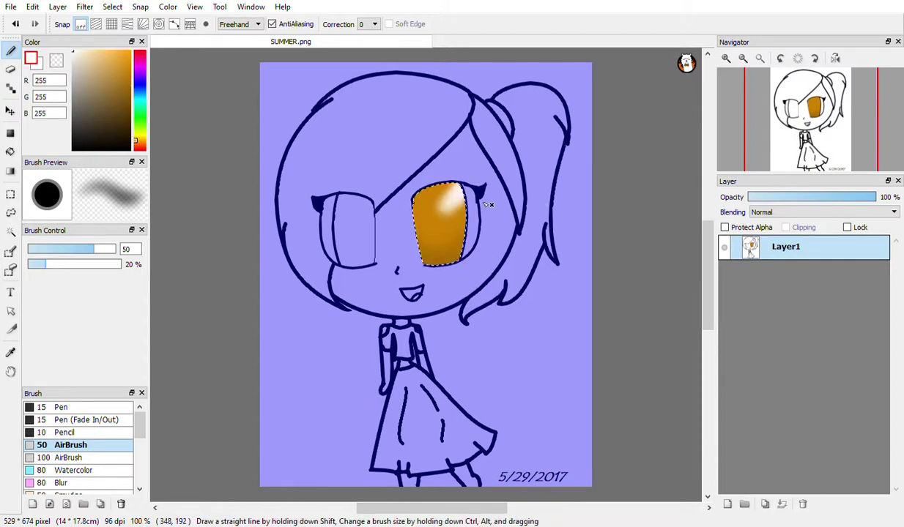
key(ctrl+z)
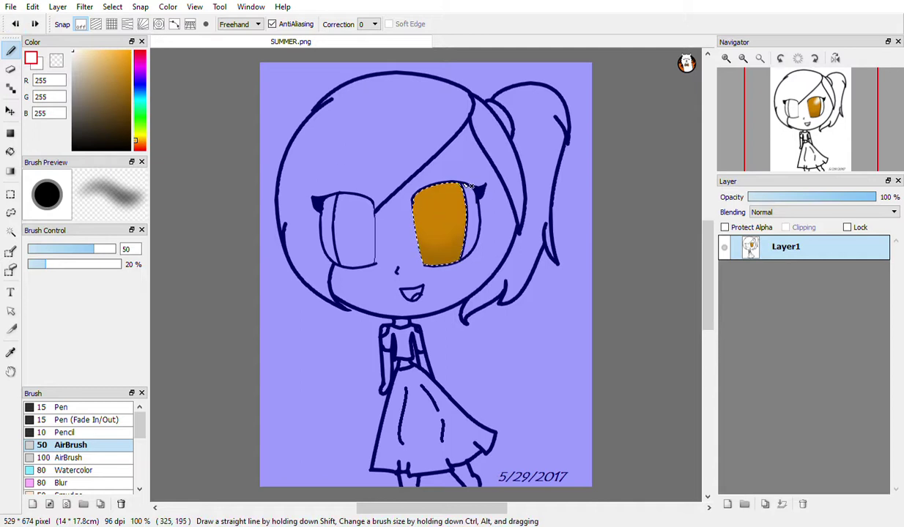
drag(438, 197, 443, 181)
Select the left-hand iris and fill it with the orange-brown sampled from the finished iris.
click(11, 232)
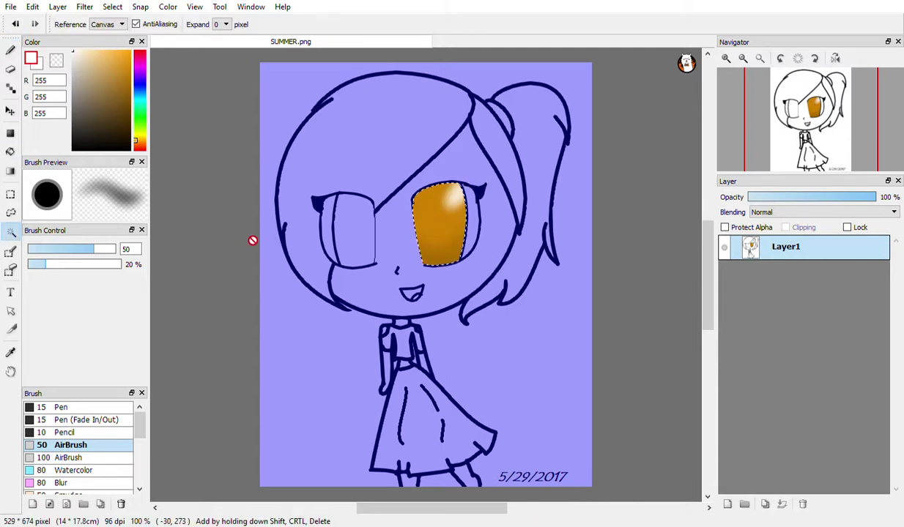
click(352, 231)
click(11, 353)
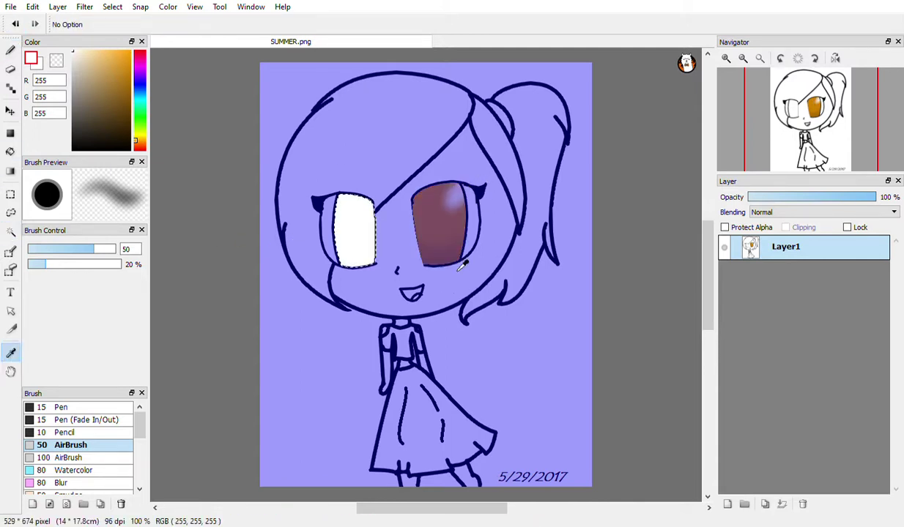
click(431, 217)
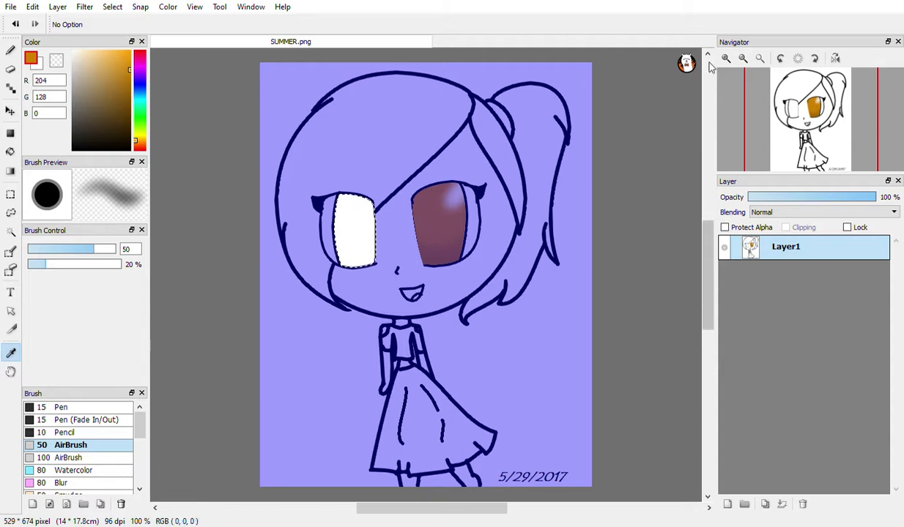
click(10, 232)
click(10, 153)
click(353, 230)
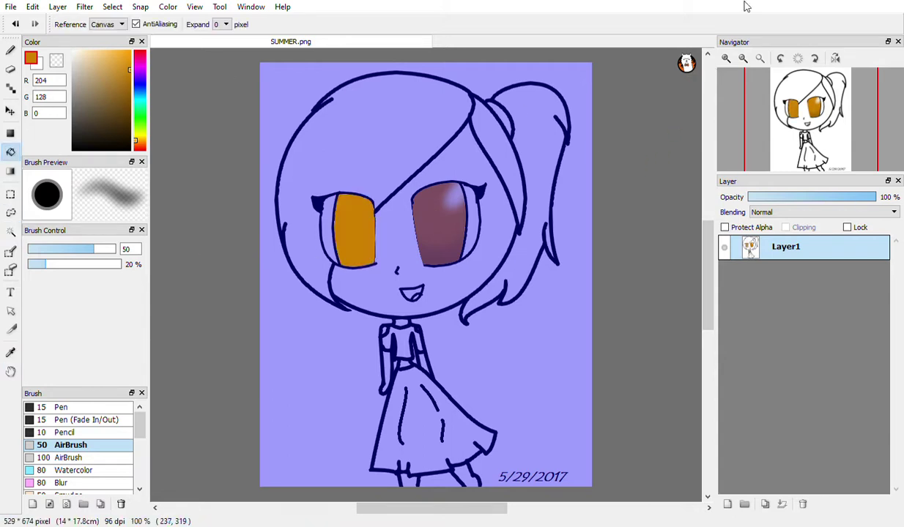
Airbrush the left-hand iris with darker browns, RGB 179, 113, 0 and 157, 99, 0, at its bottom, and a white highlight at its upper right.
click(131, 80)
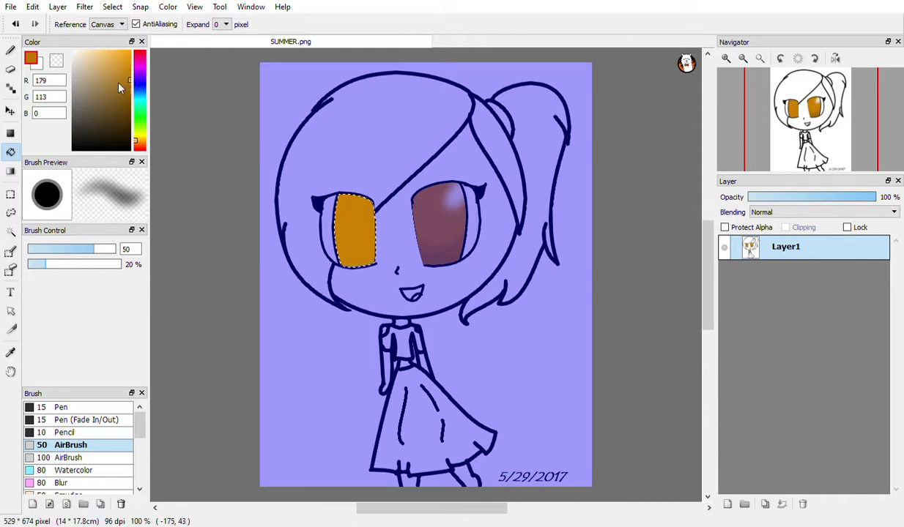
key(b)
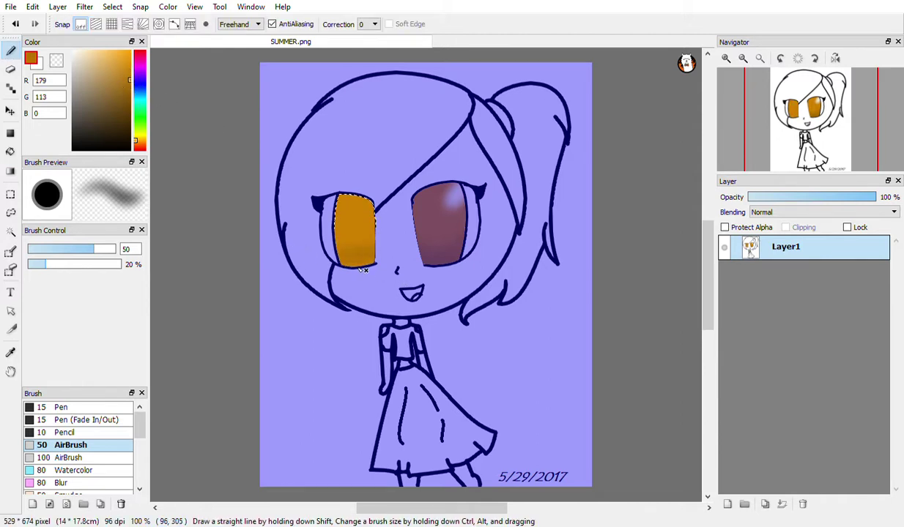
click(130, 89)
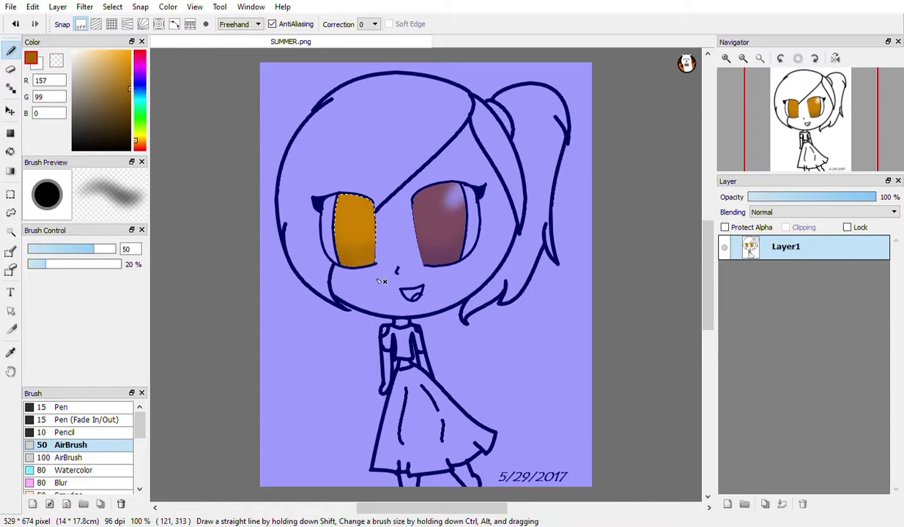
drag(87, 73, 72, 50)
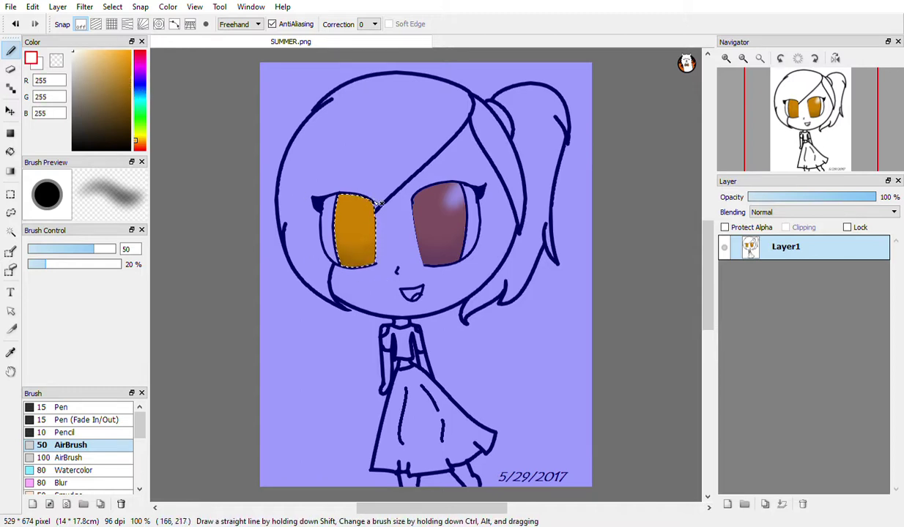
click(16, 23)
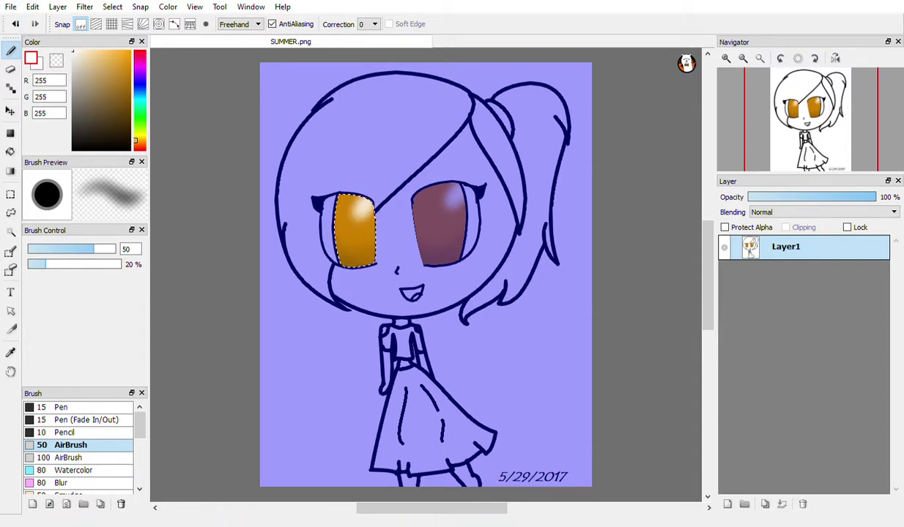
Select the face area and fill it with the pale skin colour RGB 255, 244, 213.
click(11, 231)
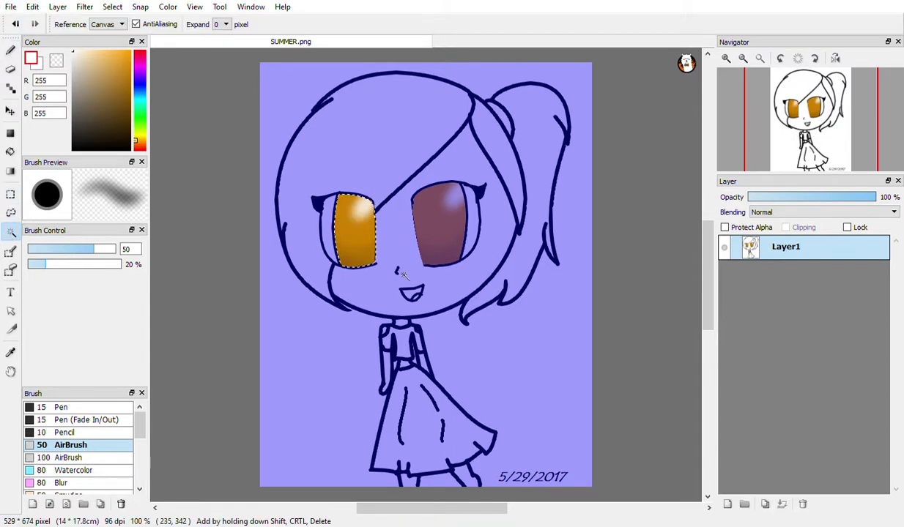
click(395, 269)
drag(135, 140, 135, 138)
drag(87, 73, 81, 27)
click(10, 152)
click(402, 229)
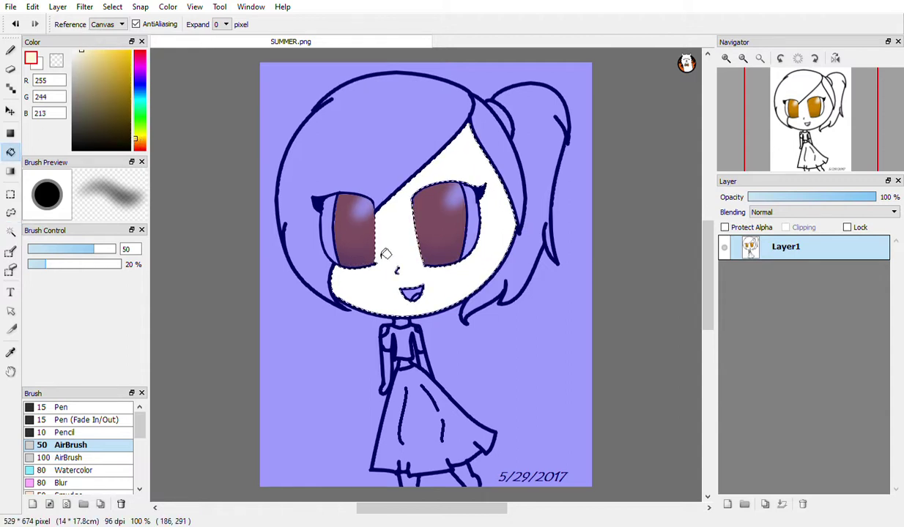
Airbrush soft shading along the edges of the face with the deeper skin tone RGB 255, 235, 180.
click(88, 50)
click(10, 50)
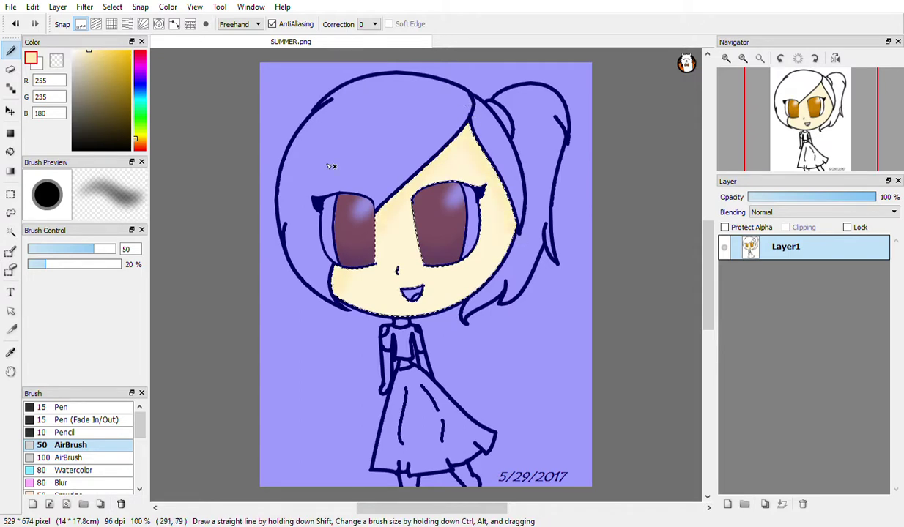
key(ctrl+d)
Airbrush a light pink blush, RGB 255, 210, 251, across the face between the eyes and the mouth.
click(138, 65)
click(81, 52)
key(ctrl+z)
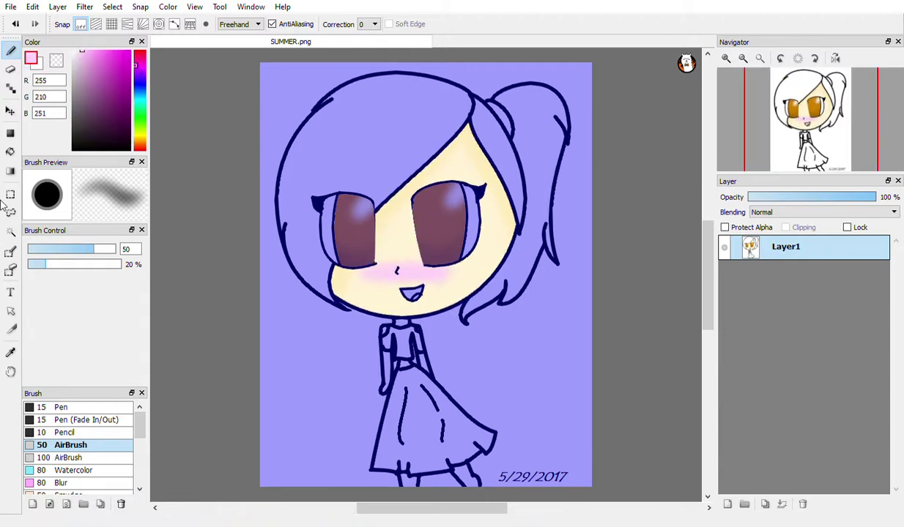
Sample the base skin colour from the face, select the neck and fill it with that colour.
click(11, 353)
click(475, 262)
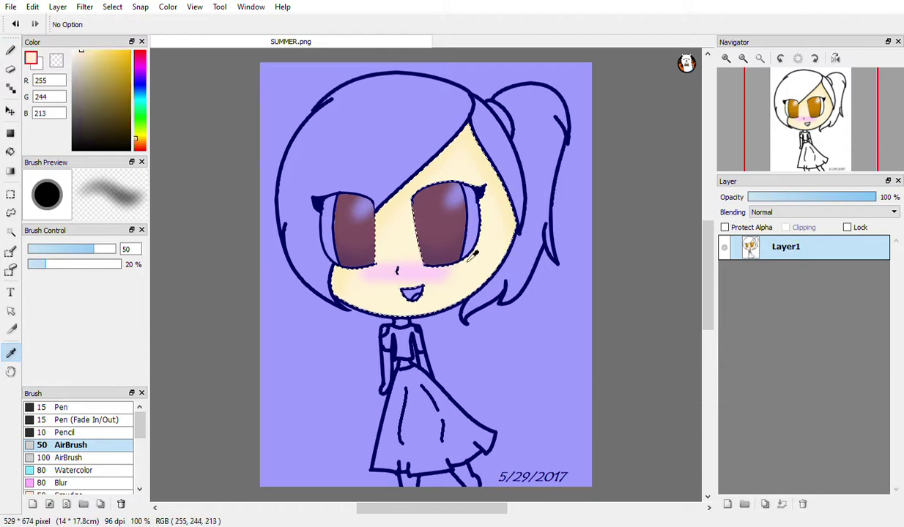
click(12, 232)
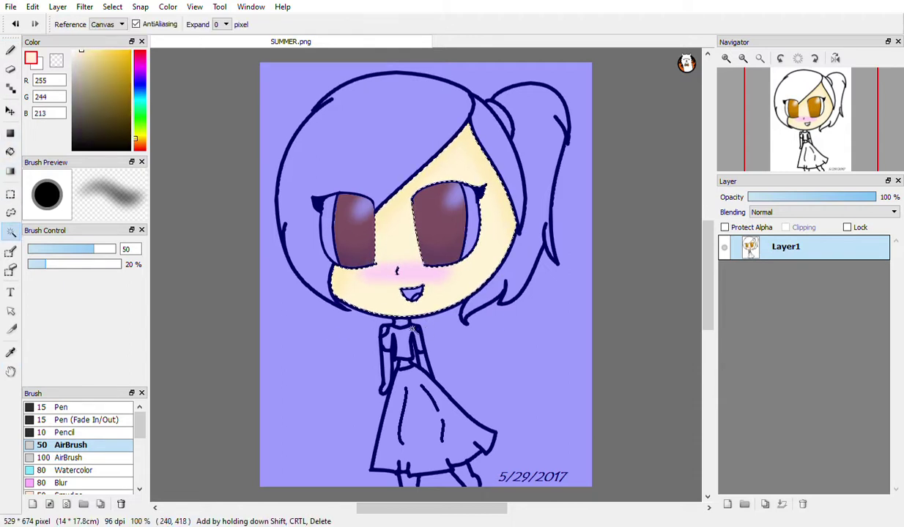
click(400, 322)
click(10, 152)
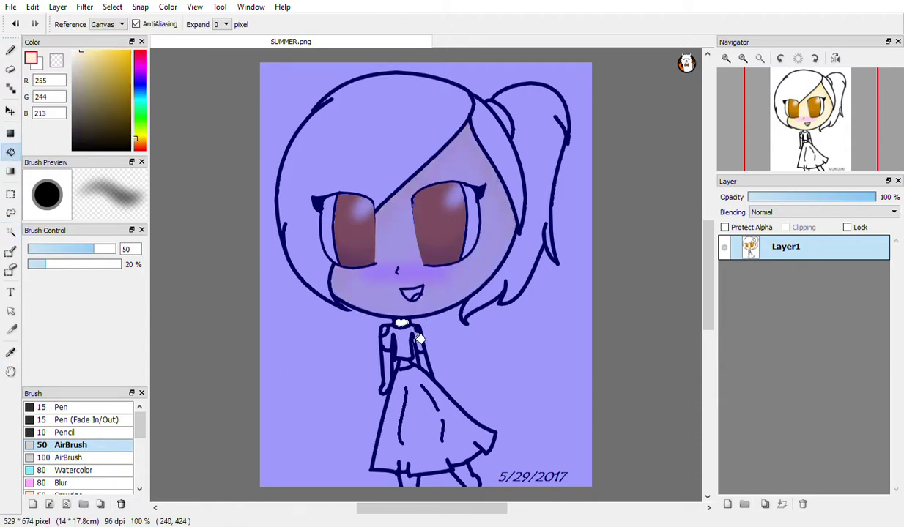
click(402, 325)
Select the bare part of the left-hand arm below the sleeve and fill it with the skin colour.
click(11, 231)
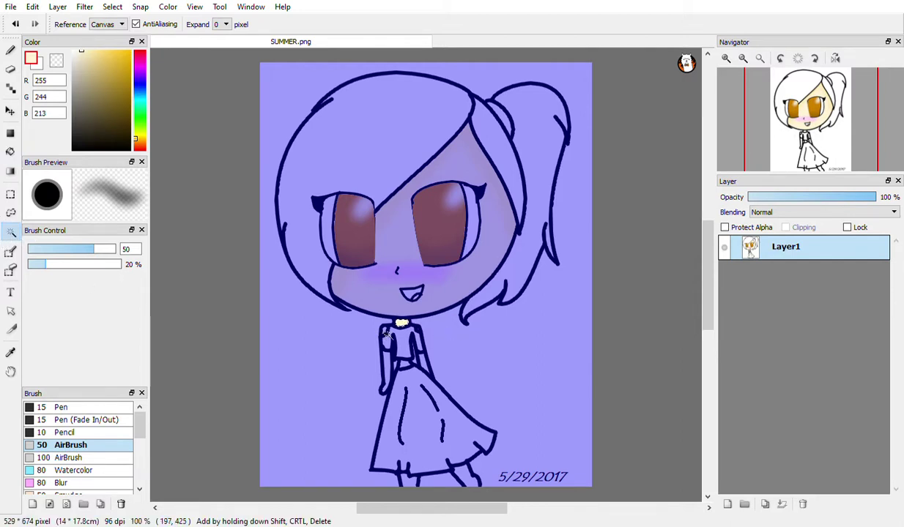
click(10, 152)
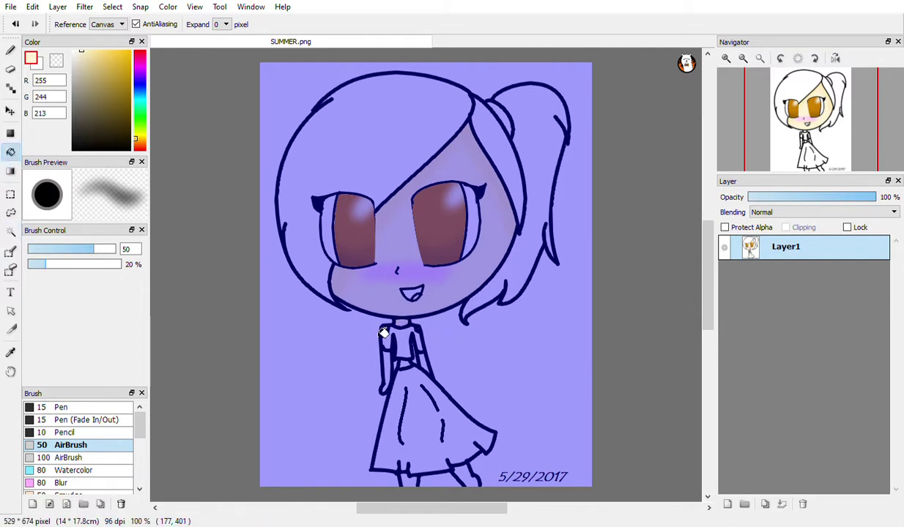
click(11, 231)
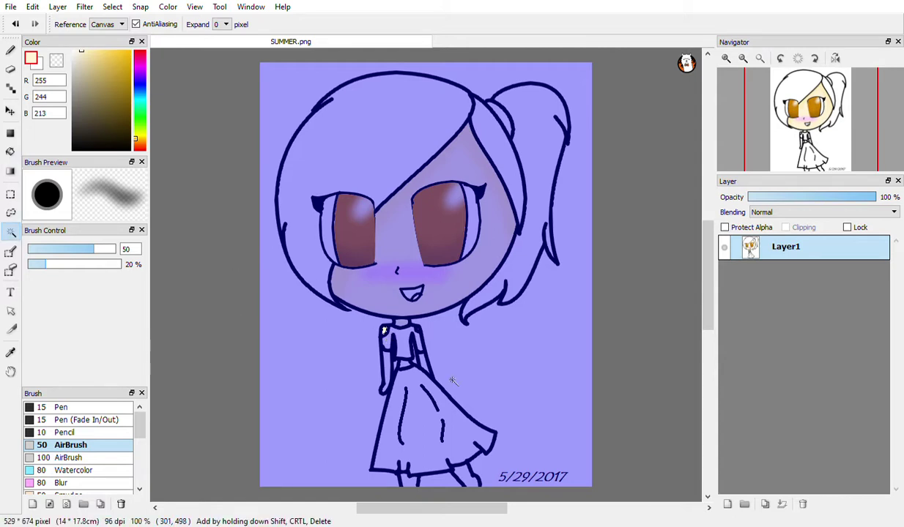
click(380, 359)
click(10, 152)
click(386, 369)
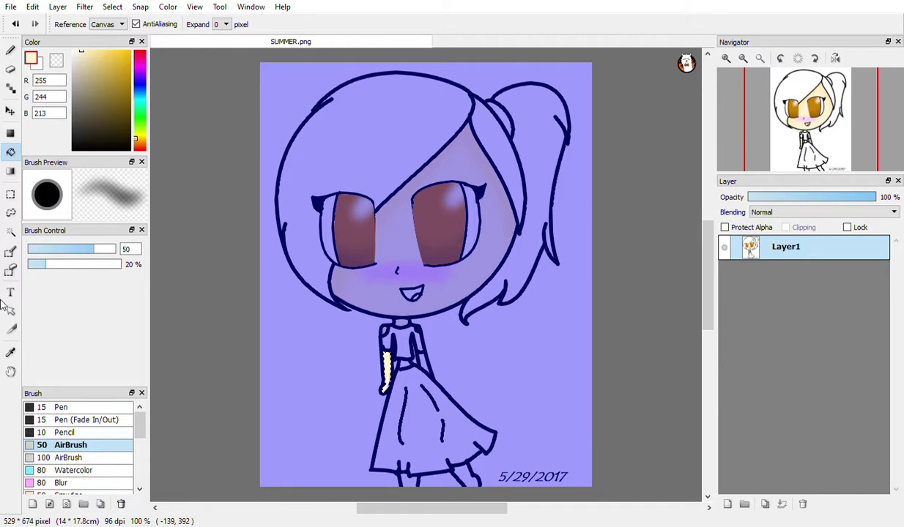
Select the bare part of the right-hand arm below the sleeve and fill it with the skin colour.
click(10, 231)
click(429, 370)
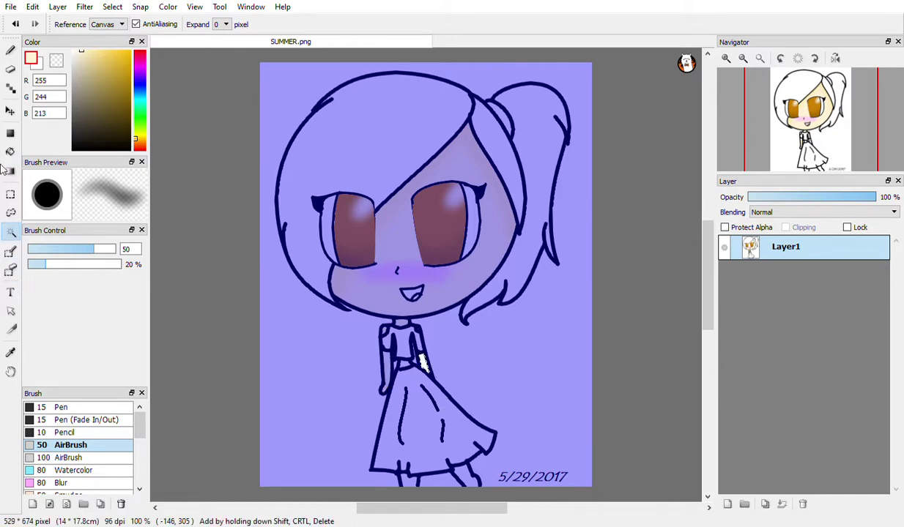
click(10, 152)
click(424, 370)
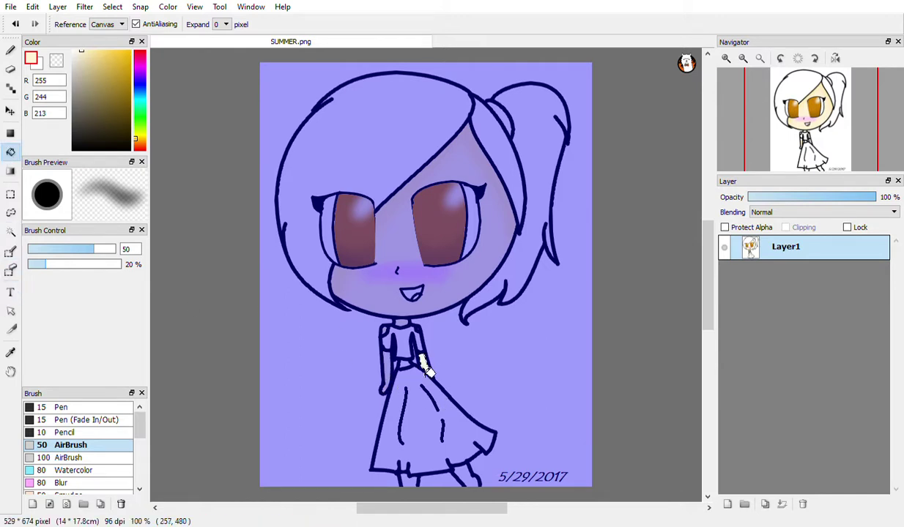
Select the left-hand leg below the skirt hem and fill it with the skin colour.
click(11, 231)
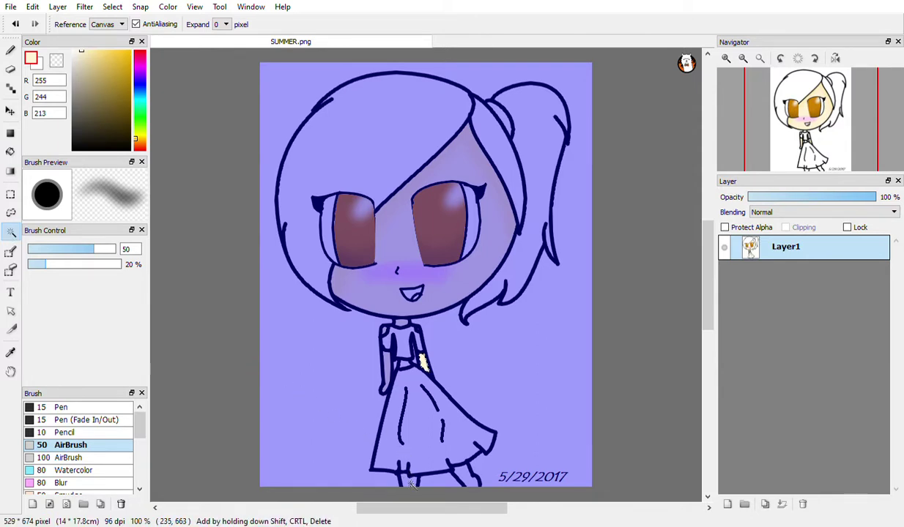
key(ctrl+z)
click(11, 152)
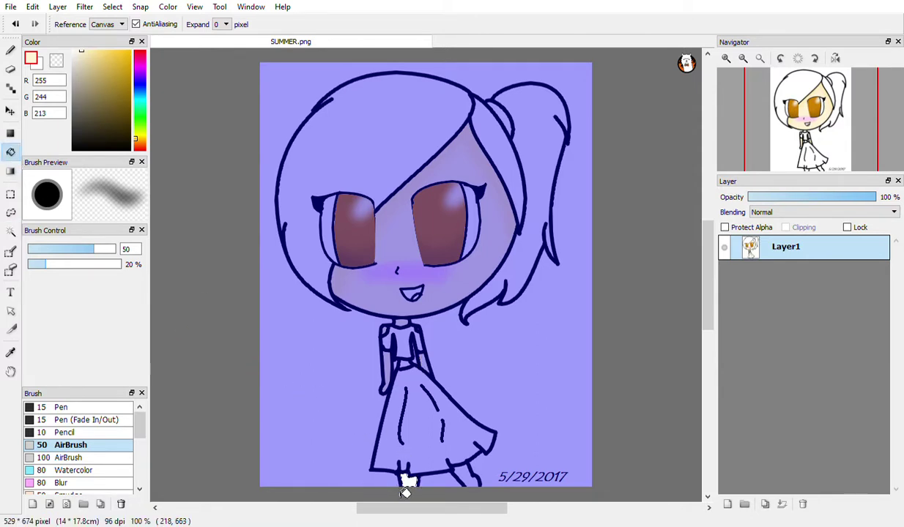
click(407, 480)
click(11, 231)
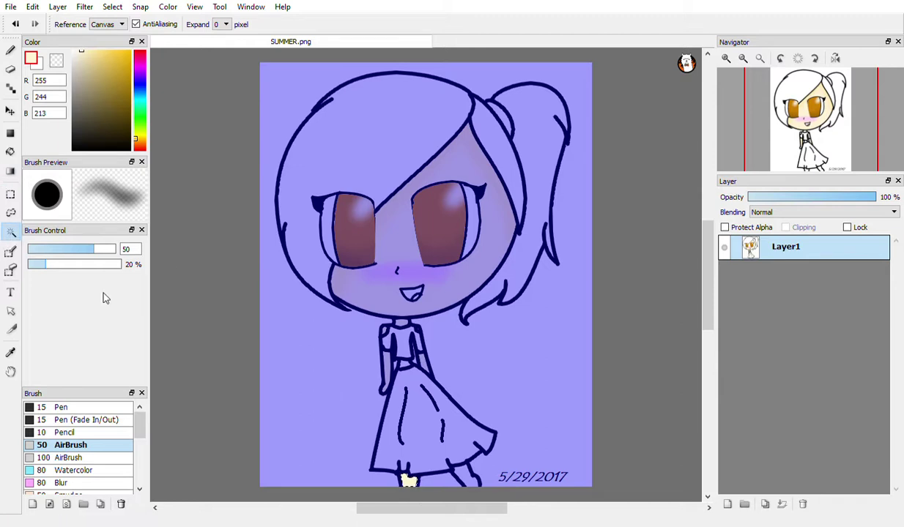
Select the right-hand leg below the skirt hem and fill it with the skin colour (255, 244, 213).
click(466, 476)
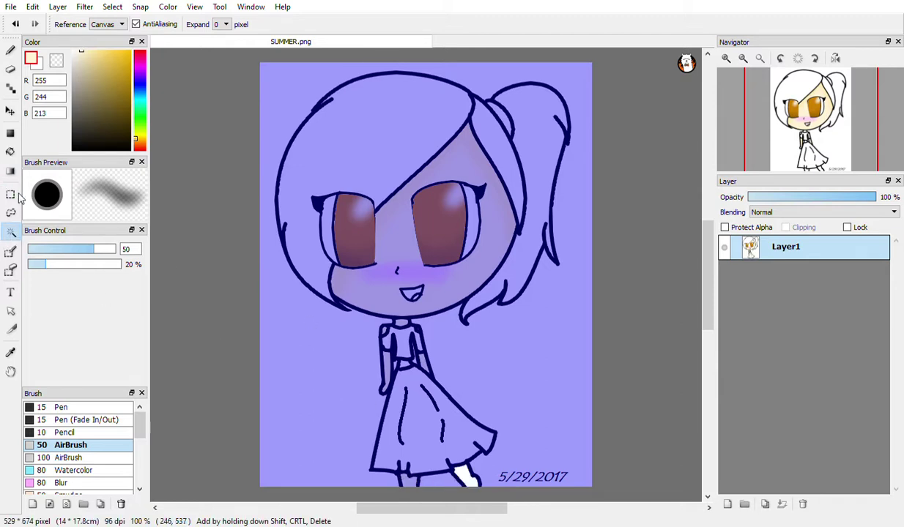
click(12, 153)
click(462, 475)
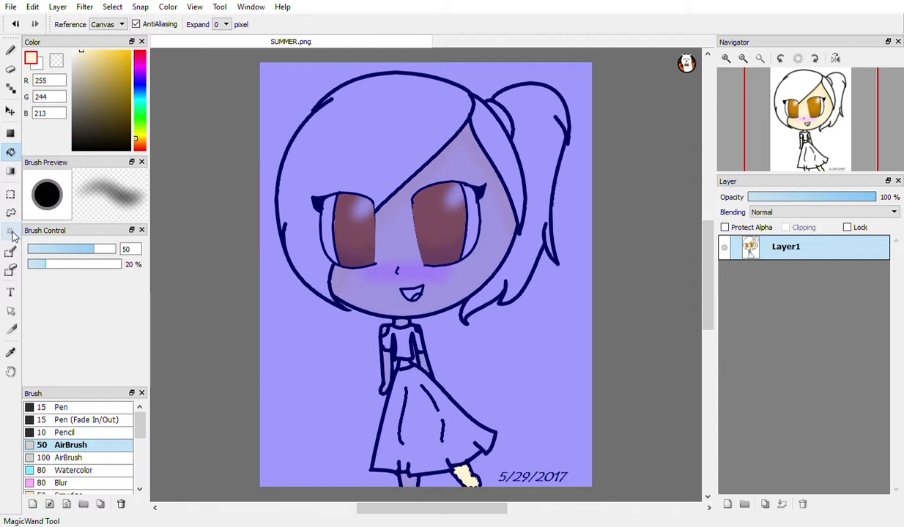
Select the shirt, including its sleeves, and fill it with light yellow (255, 250, 102).
click(11, 233)
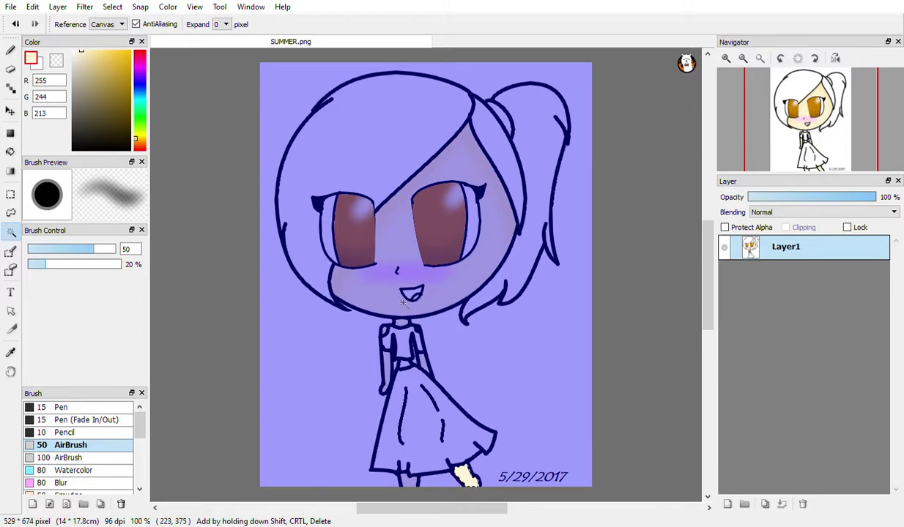
click(410, 348)
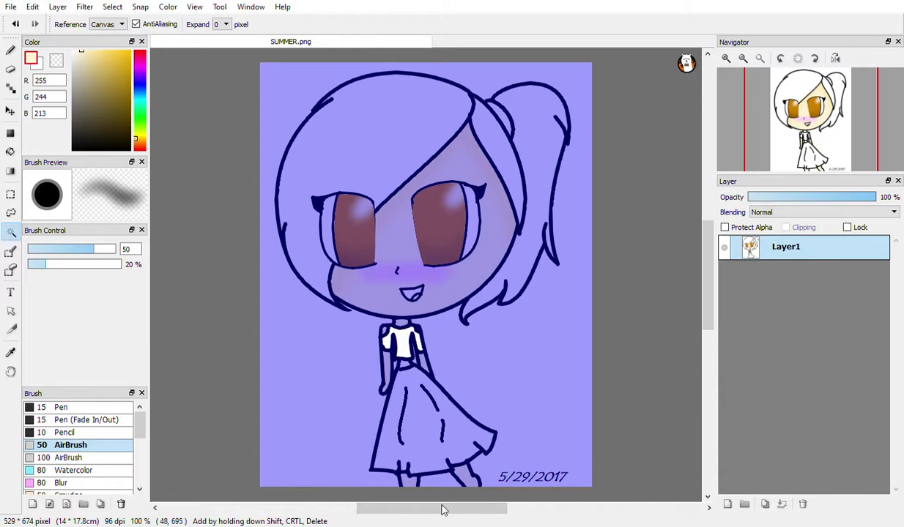
click(140, 136)
click(107, 52)
click(10, 152)
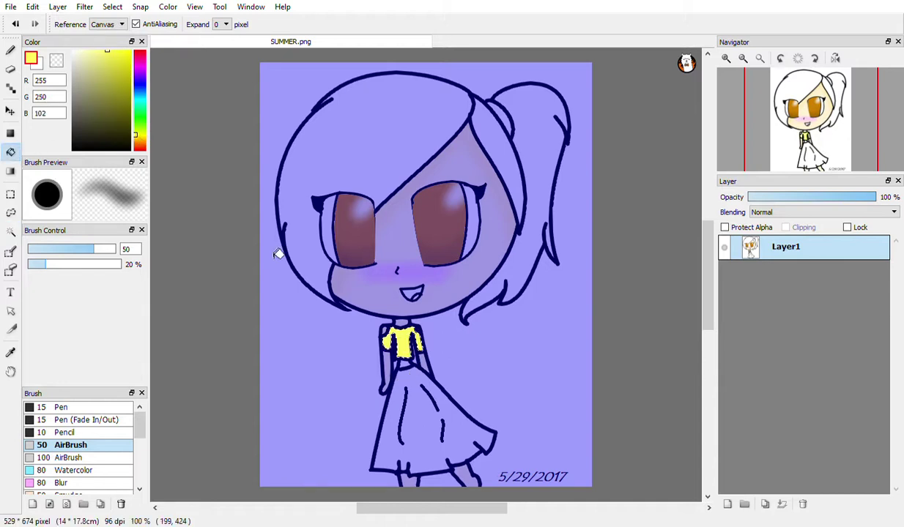
Shade the shirt with a linear foreground-background gradient between light yellow (255, 250, 102) and bright yellow (255, 247, 0).
key(x)
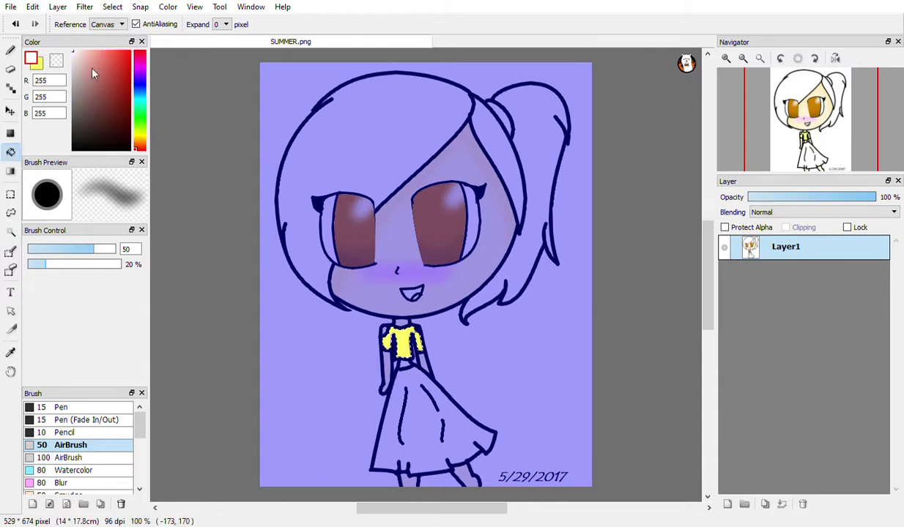
click(39, 67)
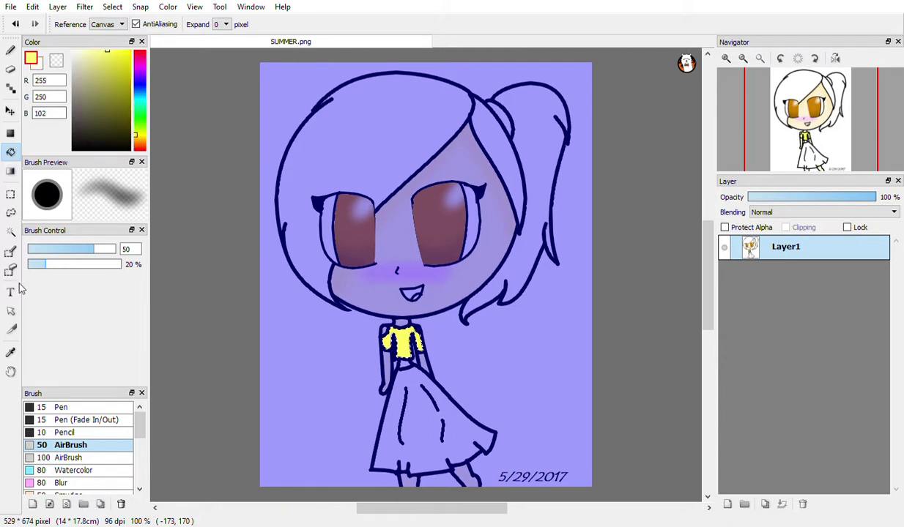
click(11, 352)
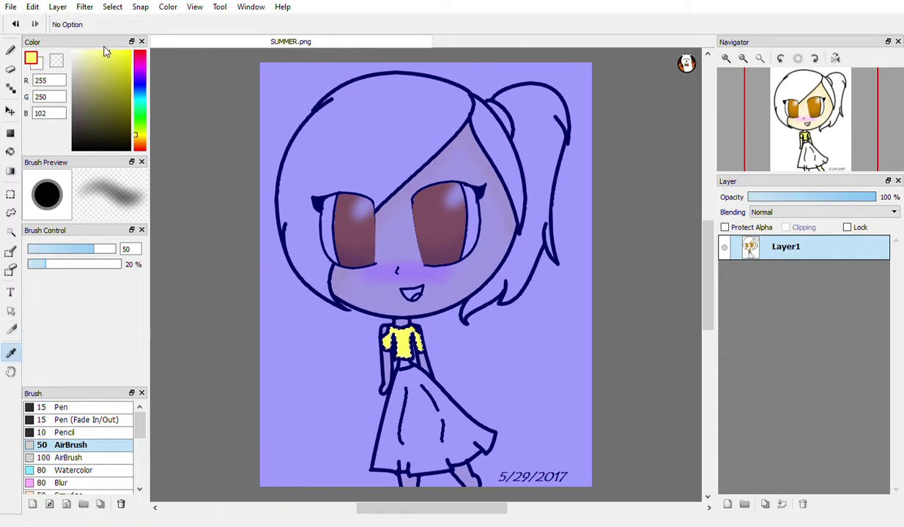
drag(124, 58, 143, 34)
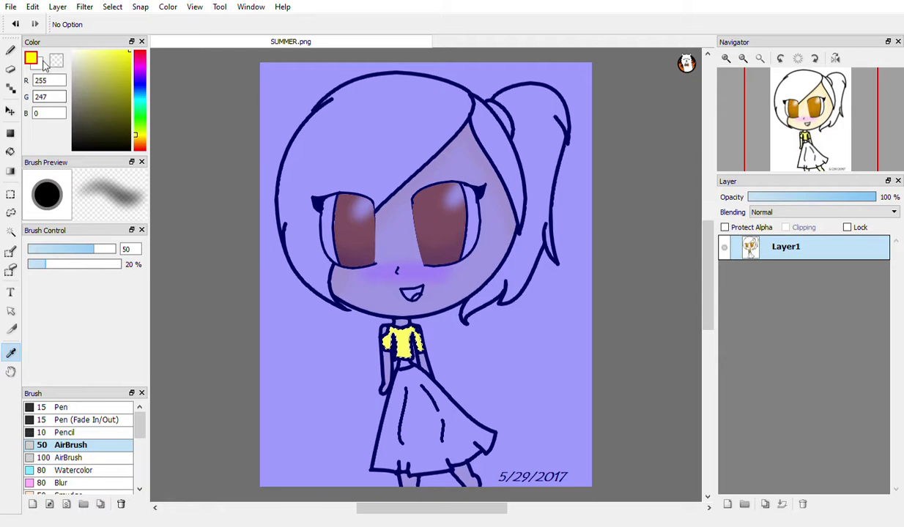
click(39, 67)
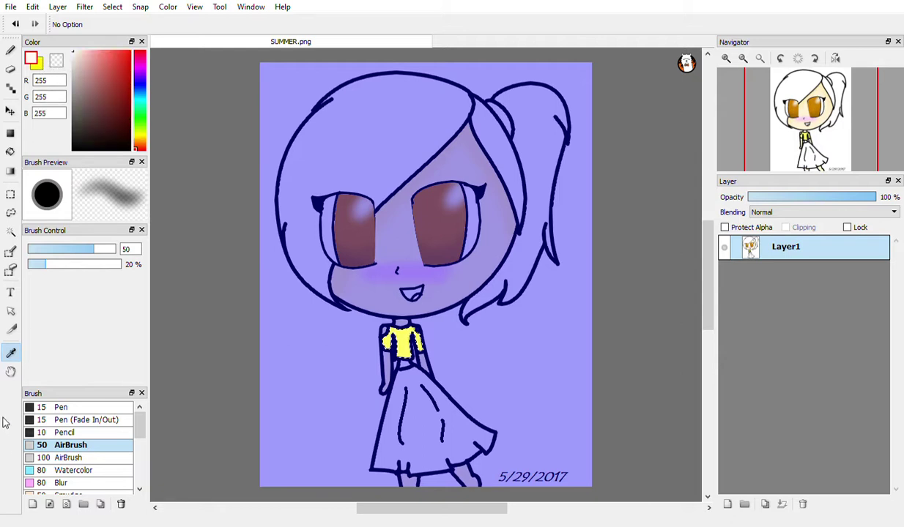
key(x)
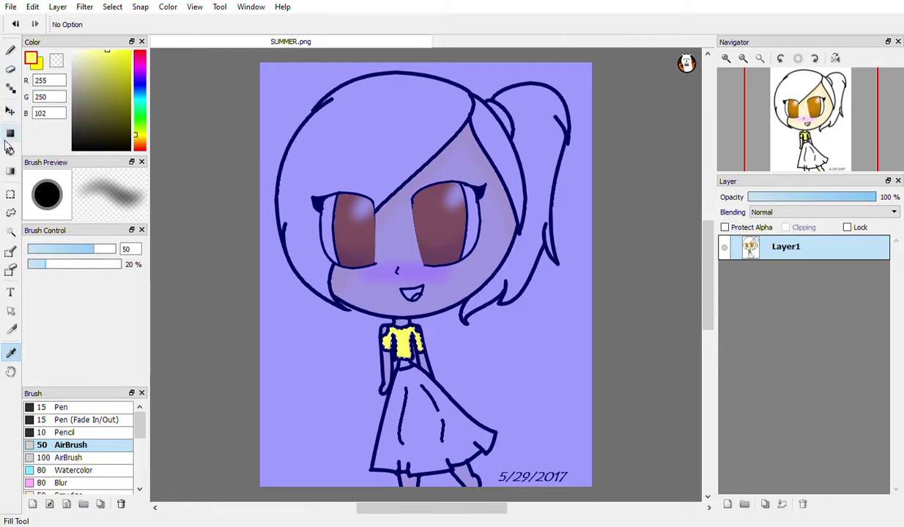
click(10, 172)
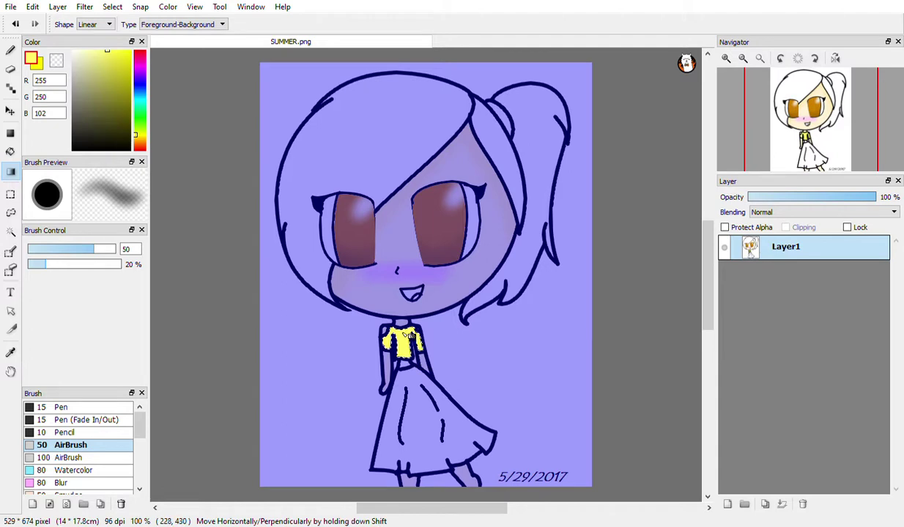
Select the long left-hand fold line on the skirt and fill it with black (0, 0, 0).
click(9, 232)
click(426, 388)
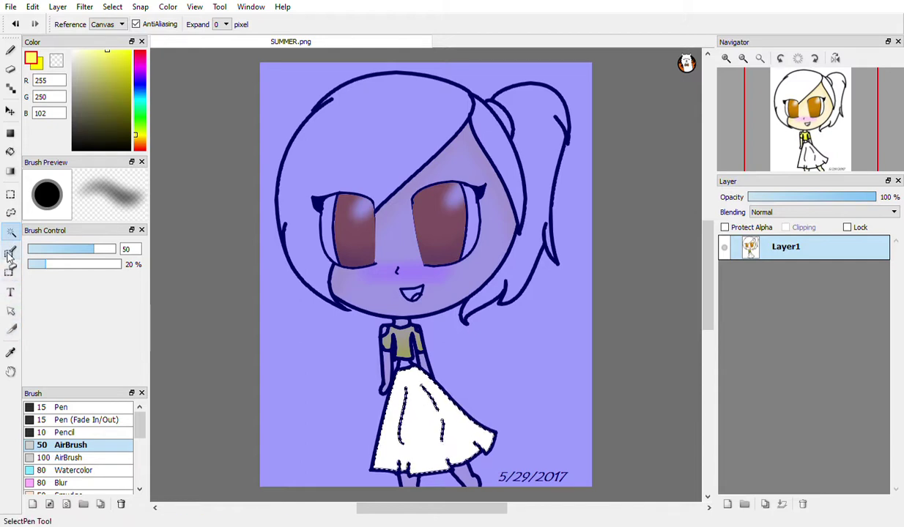
click(477, 371)
click(405, 403)
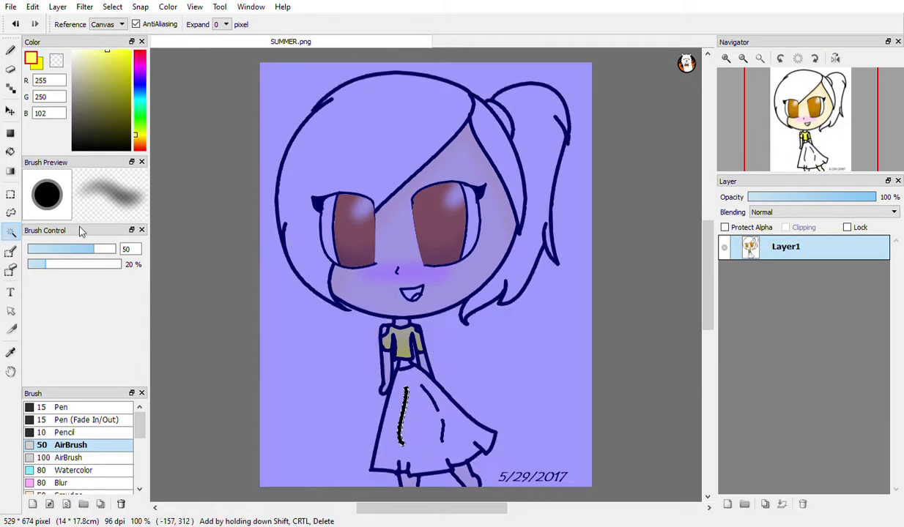
key(g)
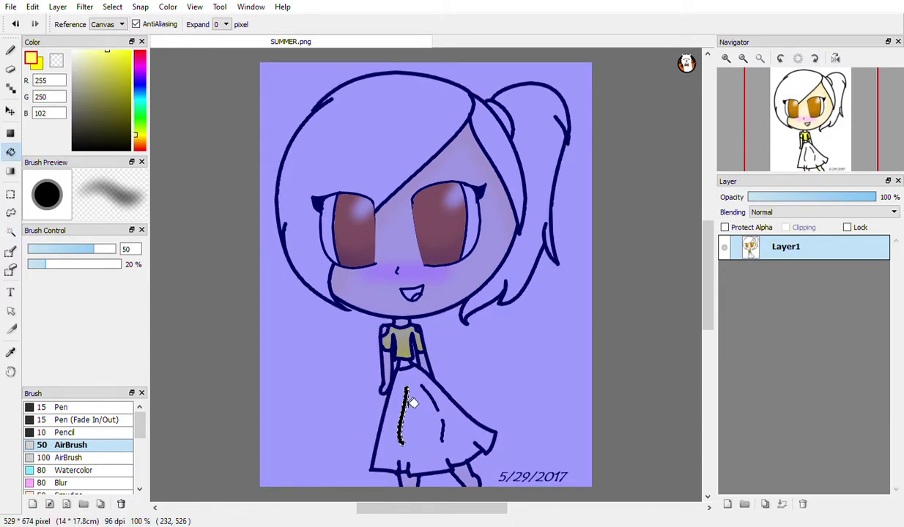
click(15, 24)
drag(81, 104, 71, 151)
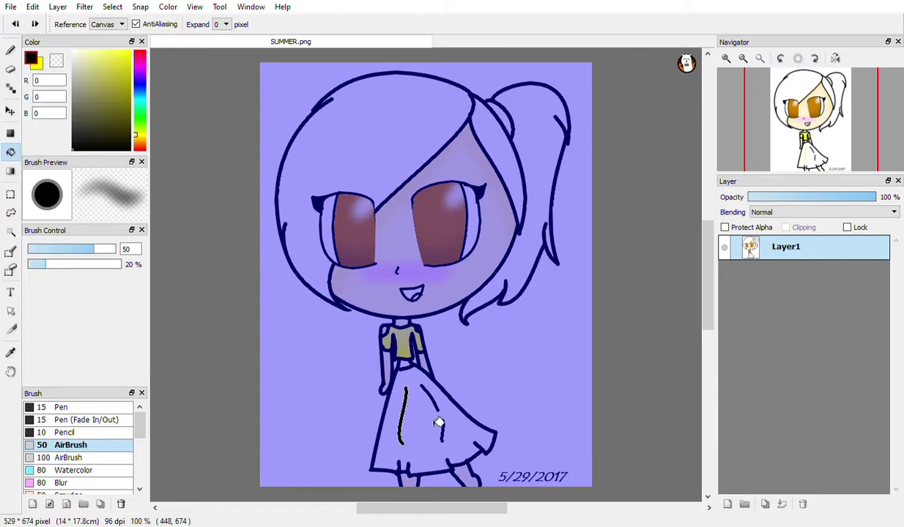
Select the lower and upper right-hand fold lines on the skirt in turn and fill each with black.
click(10, 232)
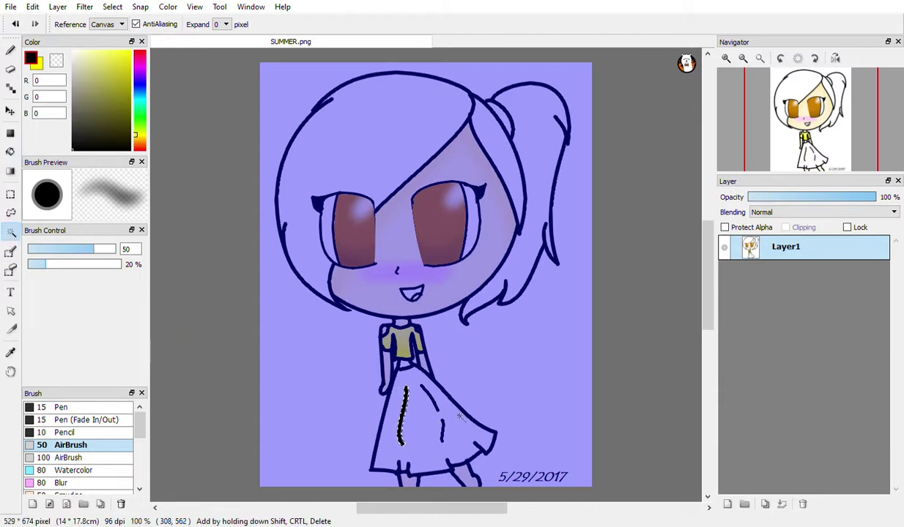
click(427, 391)
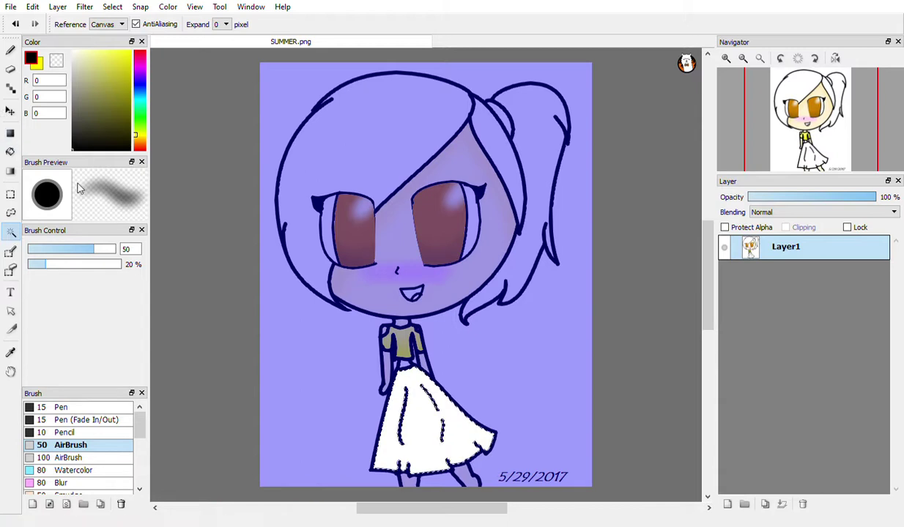
click(442, 425)
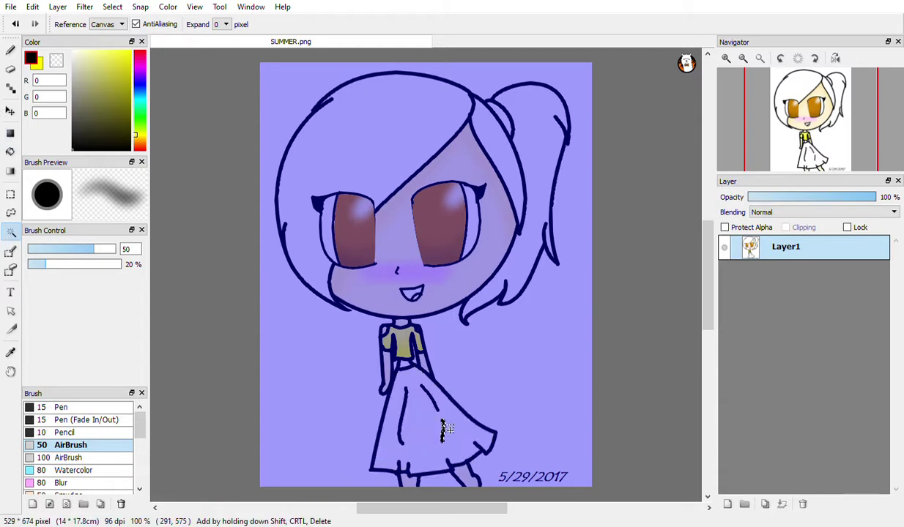
click(10, 152)
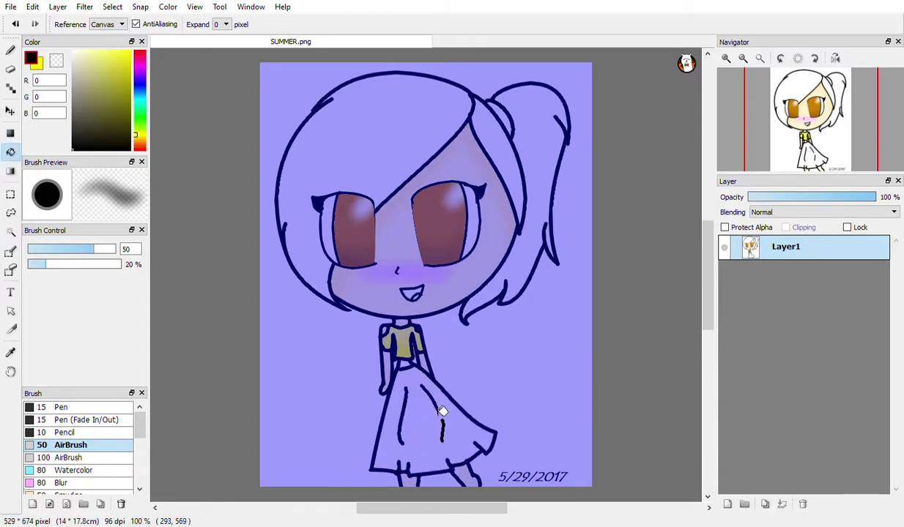
click(10, 232)
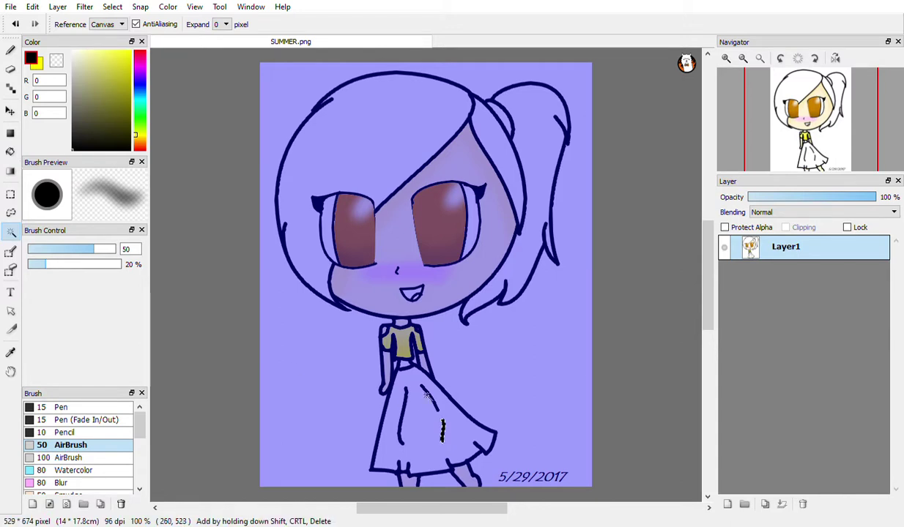
click(425, 389)
click(11, 152)
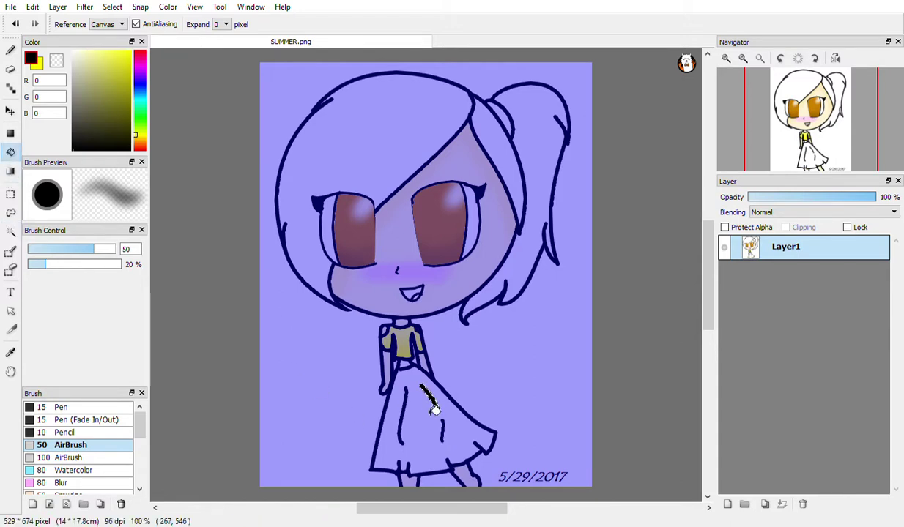
Select the whole skirt area and fill it with light green (183, 255, 119).
click(10, 231)
click(432, 413)
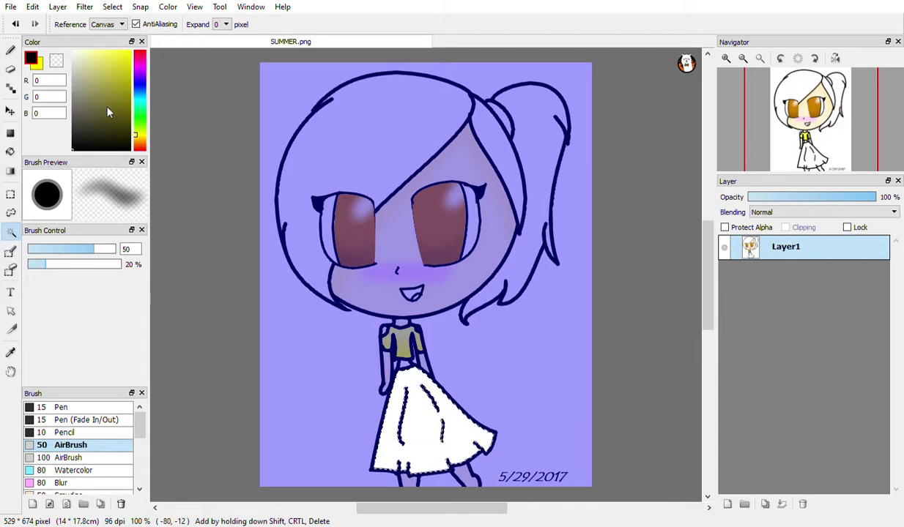
mouse_move(141, 117)
mouse_down()
mouse_move(148, 143)
mouse_move(146, 114)
mouse_move(149, 126)
mouse_up()
click(137, 126)
click(93, 50)
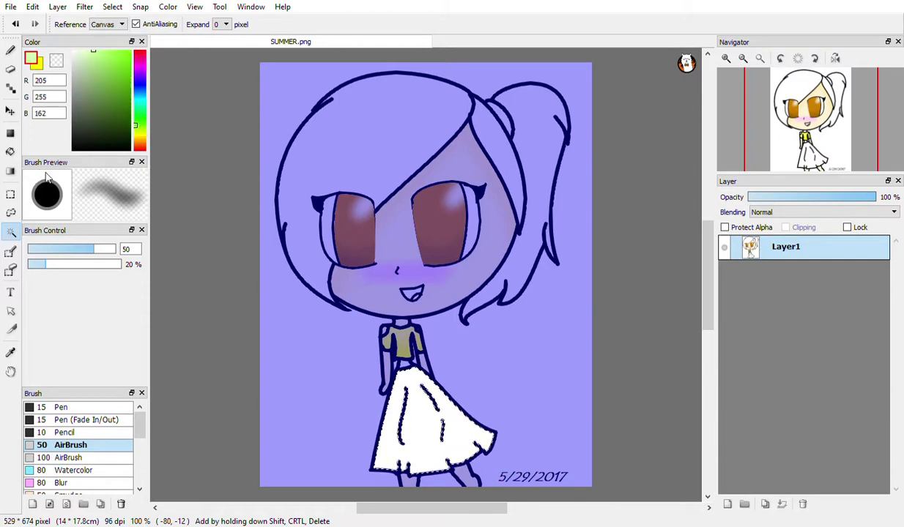
click(104, 51)
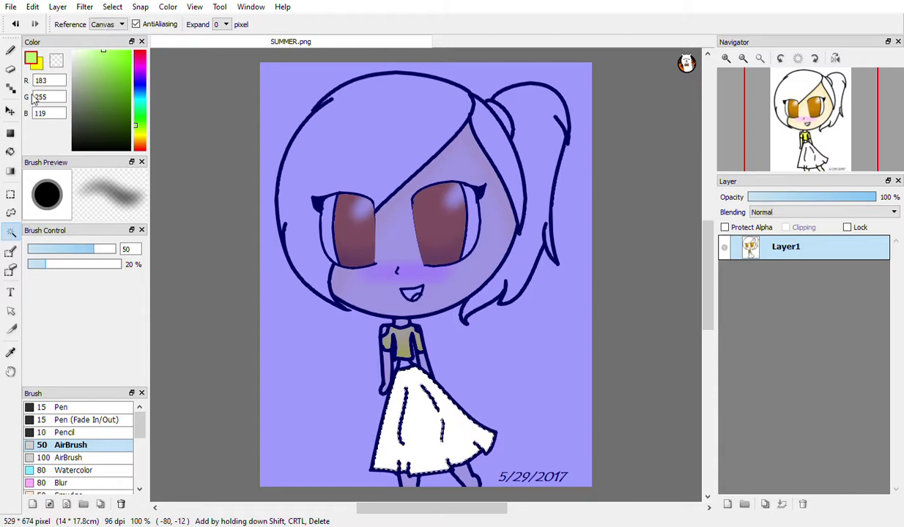
click(10, 170)
click(10, 153)
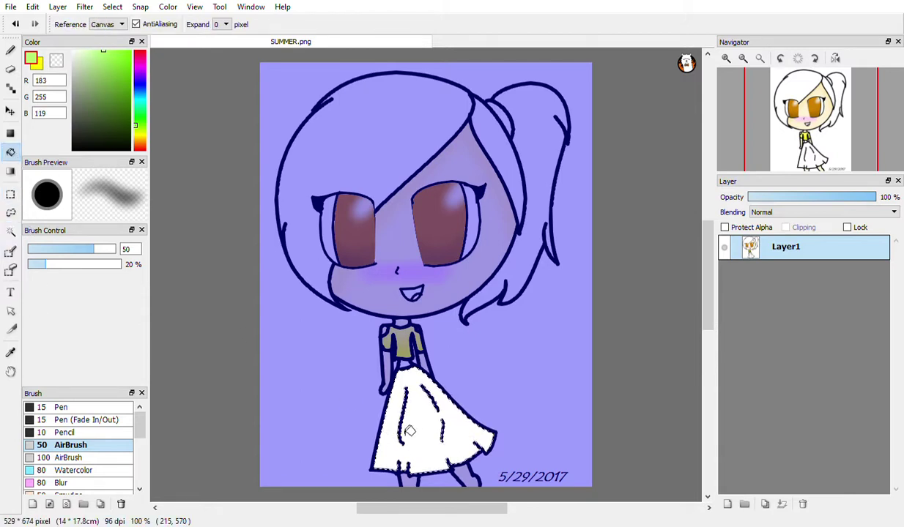
click(433, 425)
Shade the skirt with a linear gradient from bright green (120, 255, 0) at the waist to light green (183, 255, 119) at the hem.
click(40, 68)
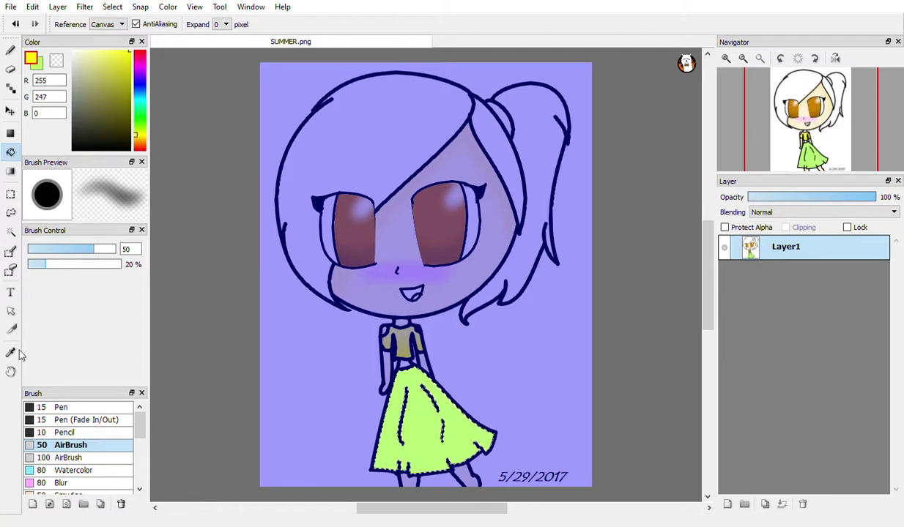
click(11, 352)
click(429, 435)
click(129, 52)
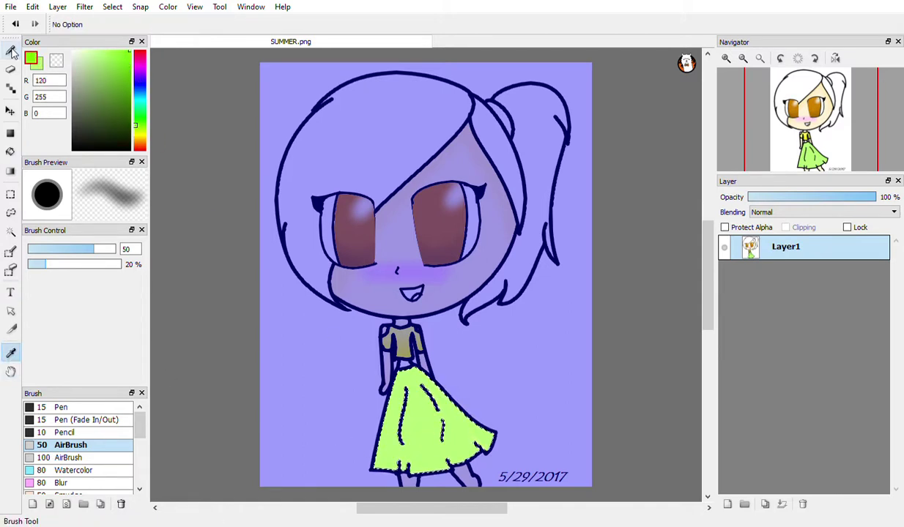
click(10, 171)
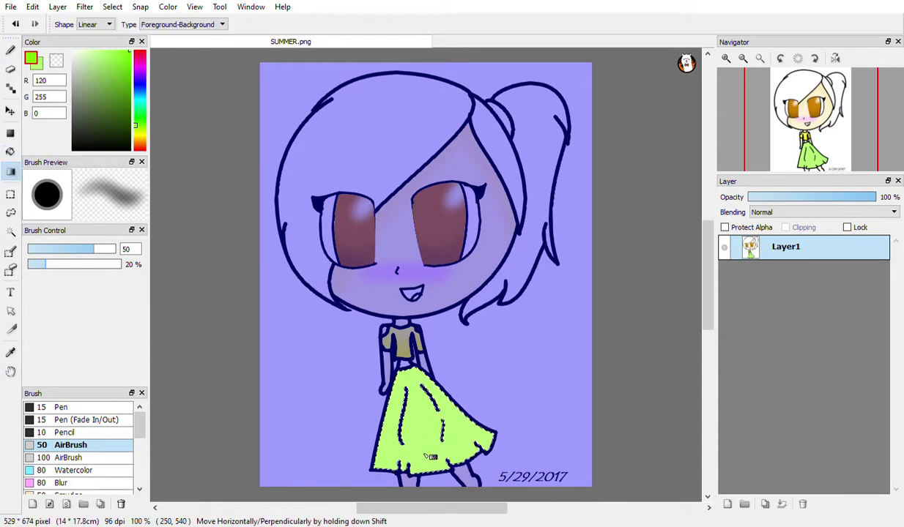
drag(426, 460, 410, 382)
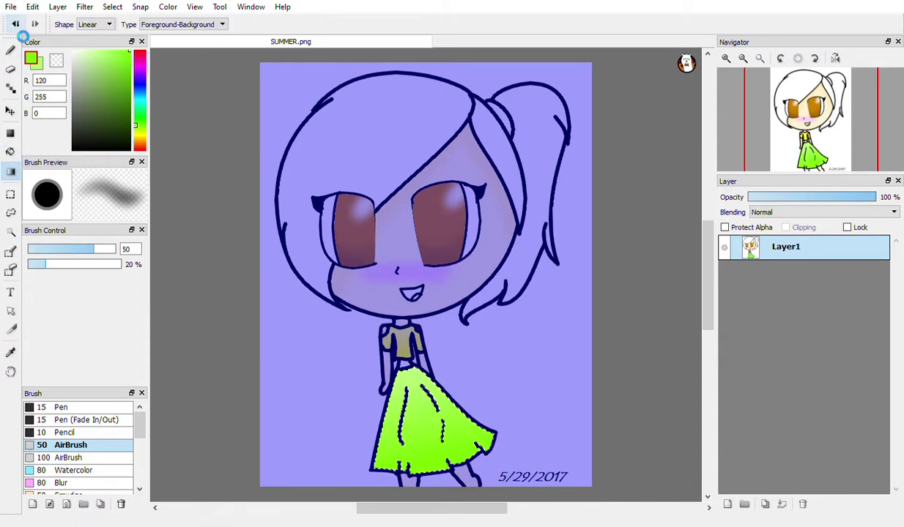
drag(416, 379, 518, 481)
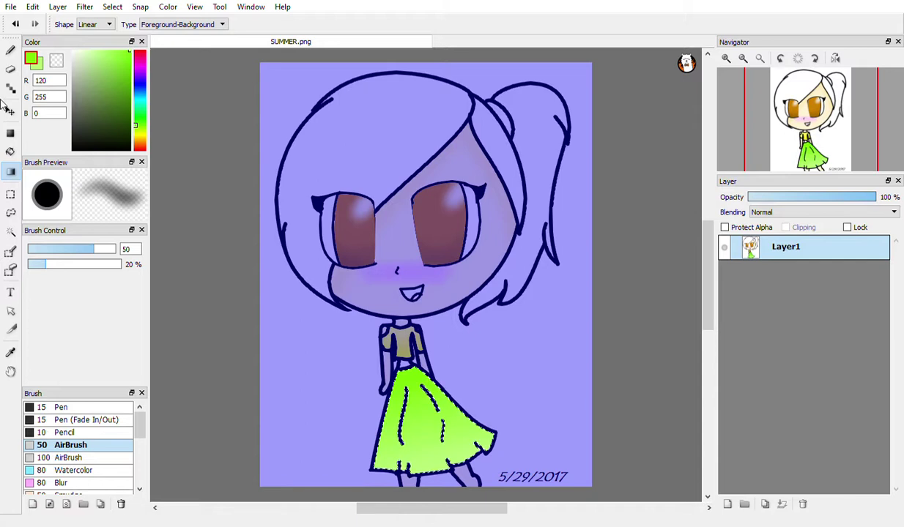
Select the large front section of hair and fill it with orange-brown (203, 128, 0).
click(10, 231)
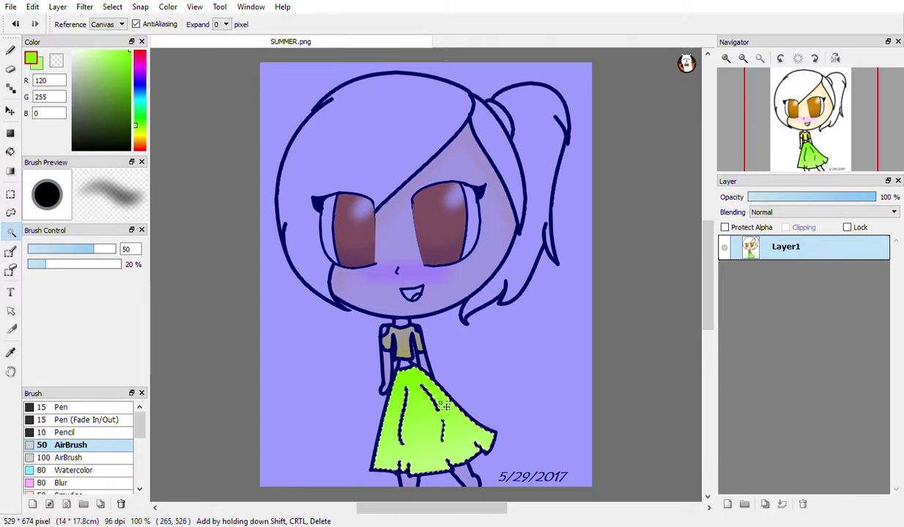
click(383, 186)
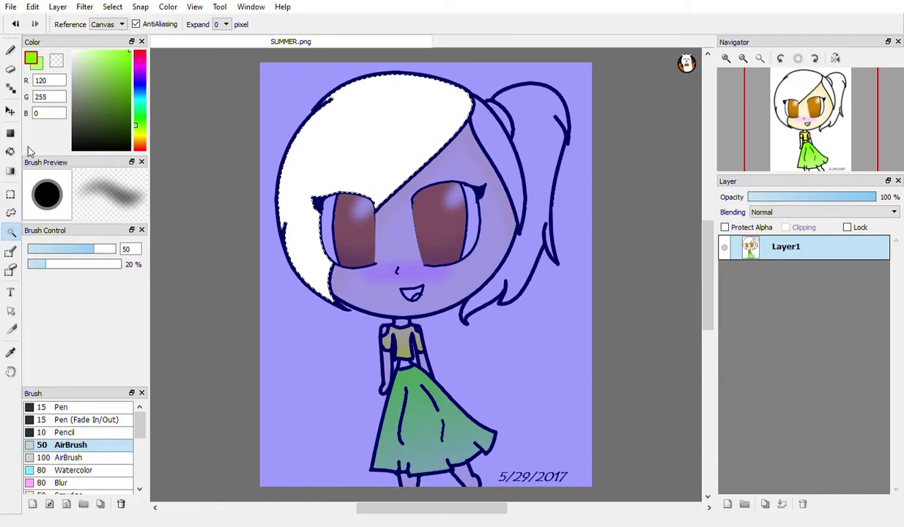
click(140, 137)
mouse_move(141, 137)
mouse_down()
mouse_move(137, 96)
mouse_move(140, 141)
mouse_up()
drag(130, 104, 153, 71)
click(11, 152)
click(364, 156)
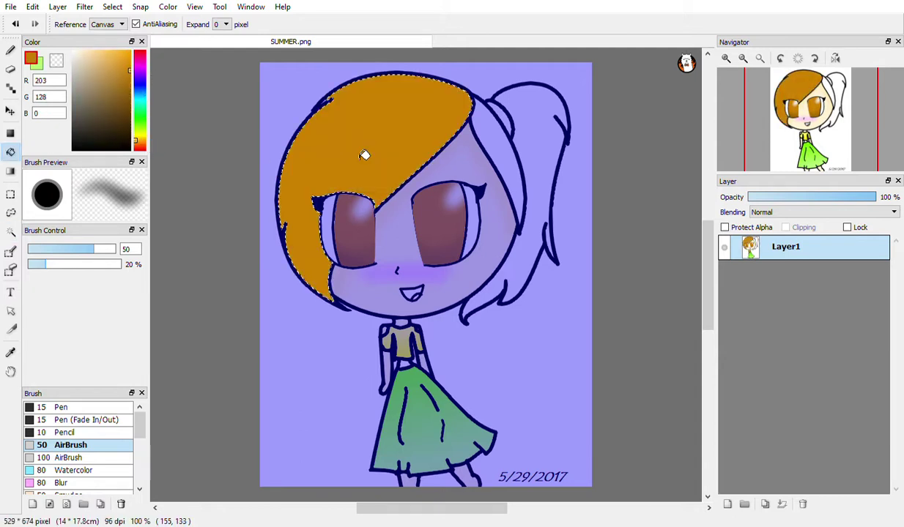
Refill the large front section of hair with golden yellow (230, 162, 0).
key(ctrl+d)
drag(131, 70, 136, 60)
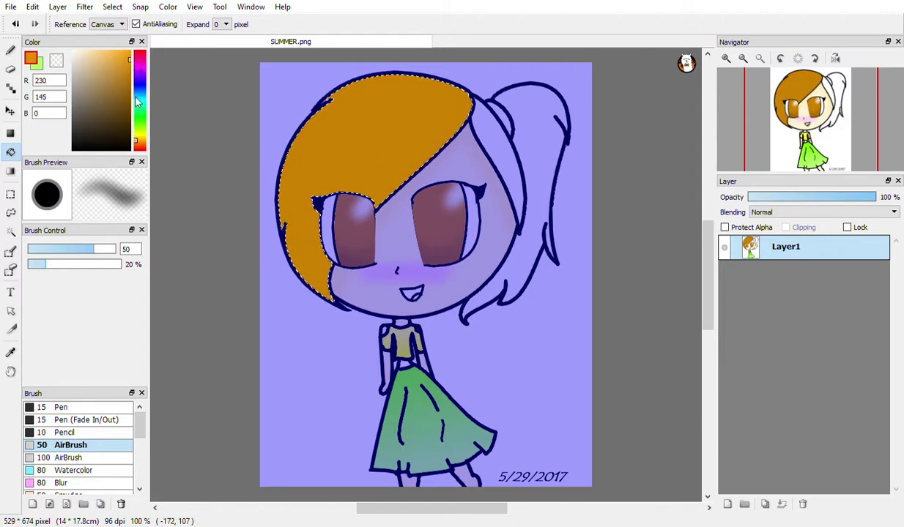
drag(137, 142, 140, 144)
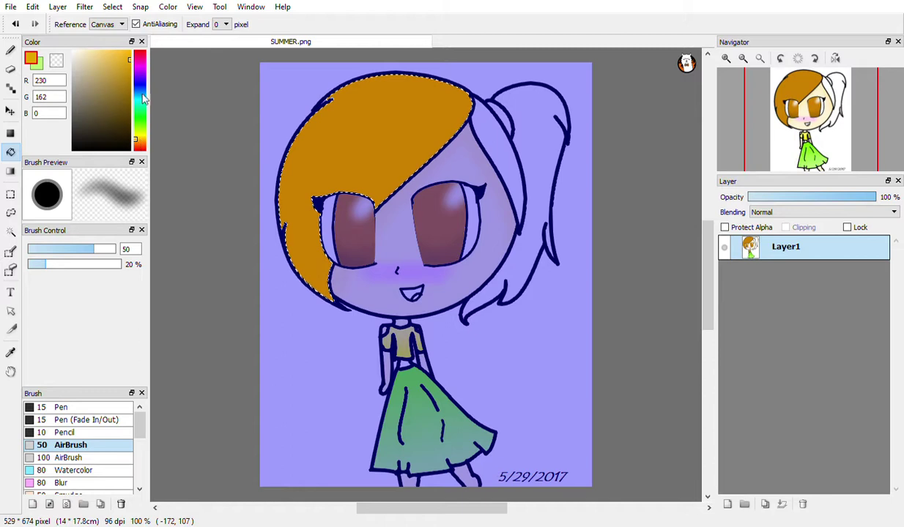
click(329, 152)
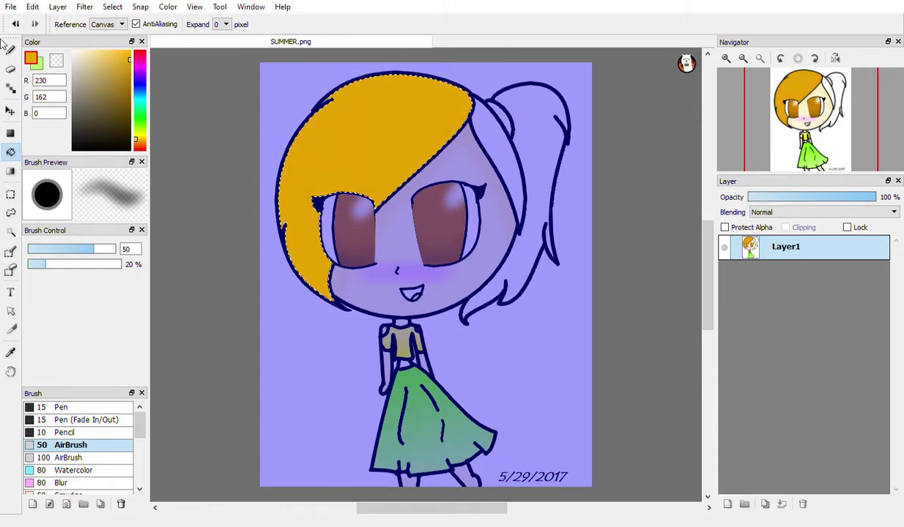
Airbrush dark gold (197, 139, 0) shading on the lower tip of the front hair and white highlight streaks across it.
click(130, 73)
click(10, 50)
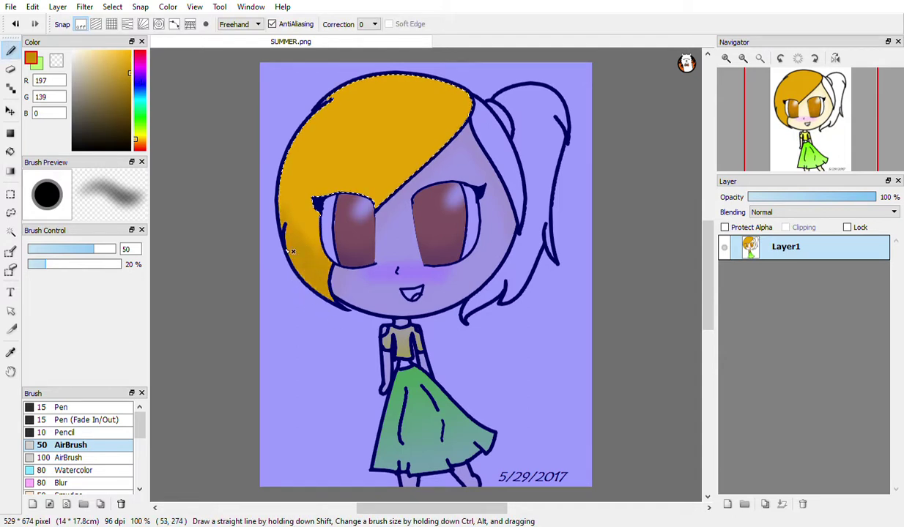
drag(107, 73, 72, 50)
mouse_move(267, 178)
mouse_down()
mouse_move(524, 102)
mouse_move(227, 199)
mouse_move(495, 125)
mouse_move(249, 180)
mouse_up()
drag(225, 236, 444, 193)
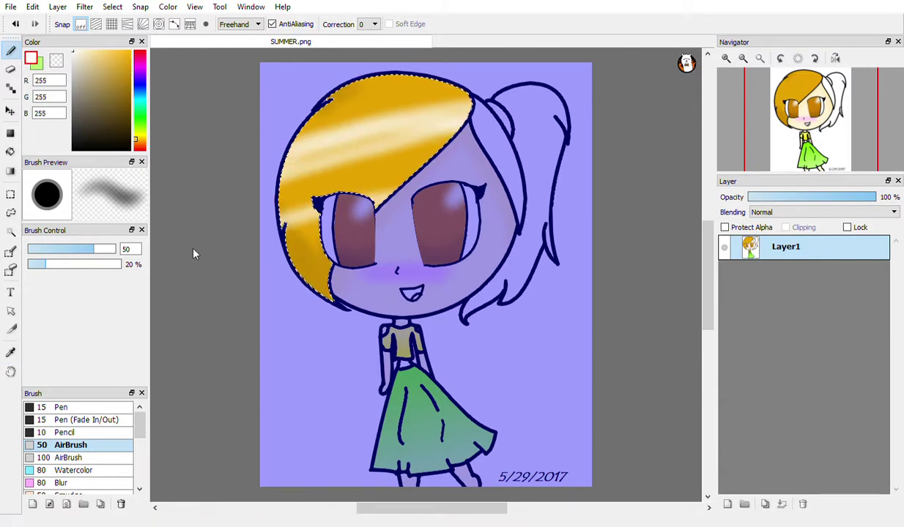
Sample the golden hair colour (230, 162, 0), select the hair strip beside the face and fill it with that colour.
click(10, 353)
click(399, 106)
click(10, 233)
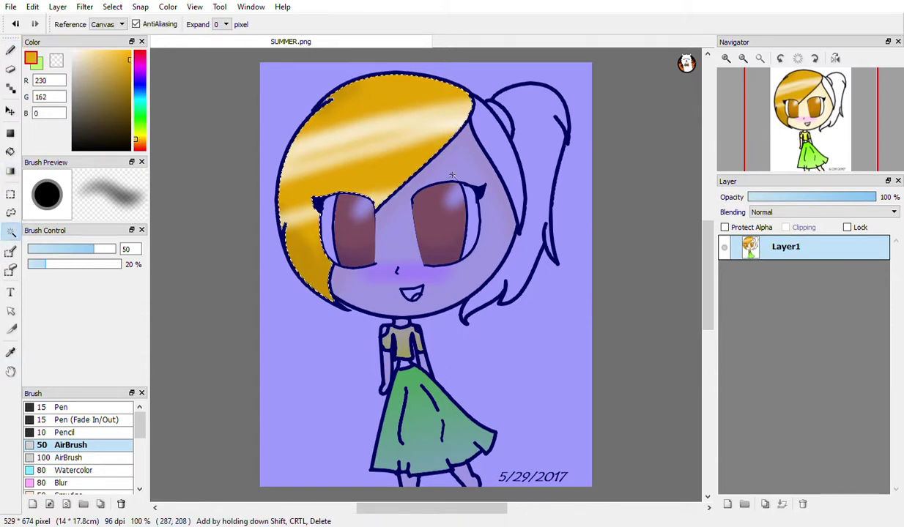
click(489, 129)
click(10, 152)
click(487, 154)
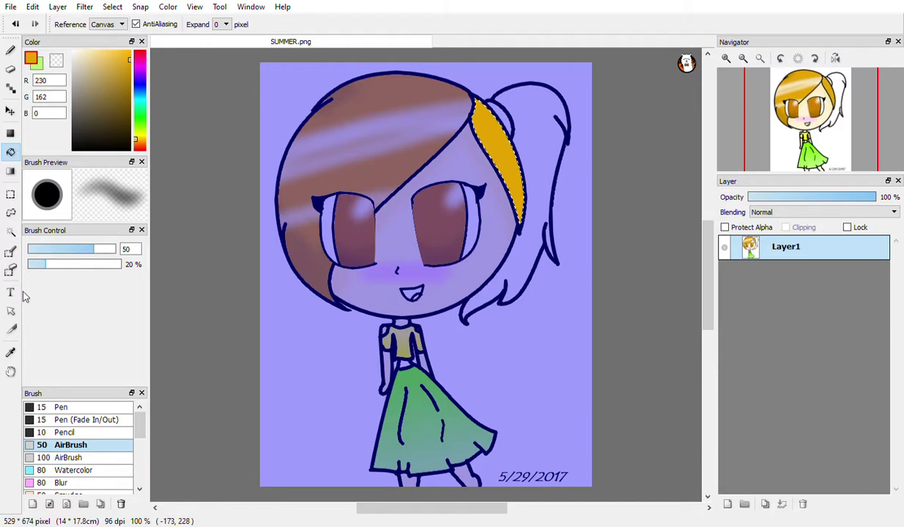
Airbrush the side hair strip with dark gold (185, 130, 0) at its lower end and add white highlights.
click(129, 77)
click(10, 50)
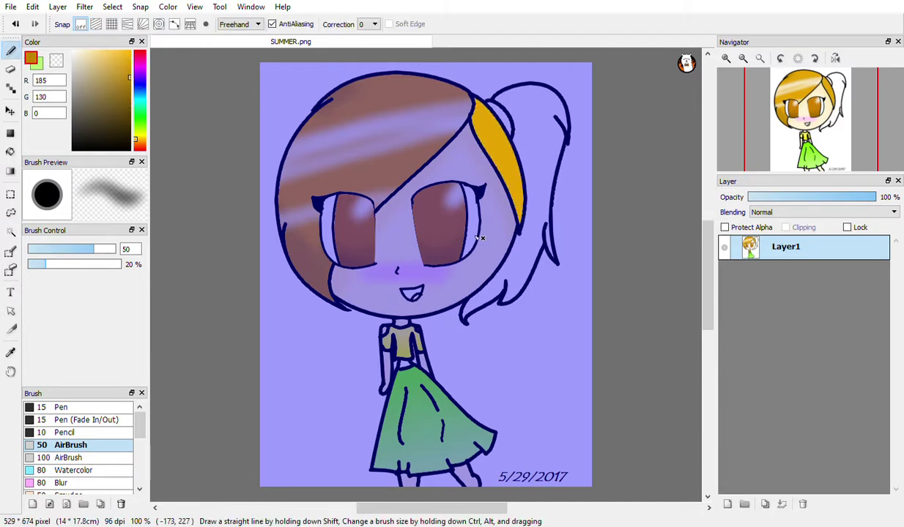
click(73, 52)
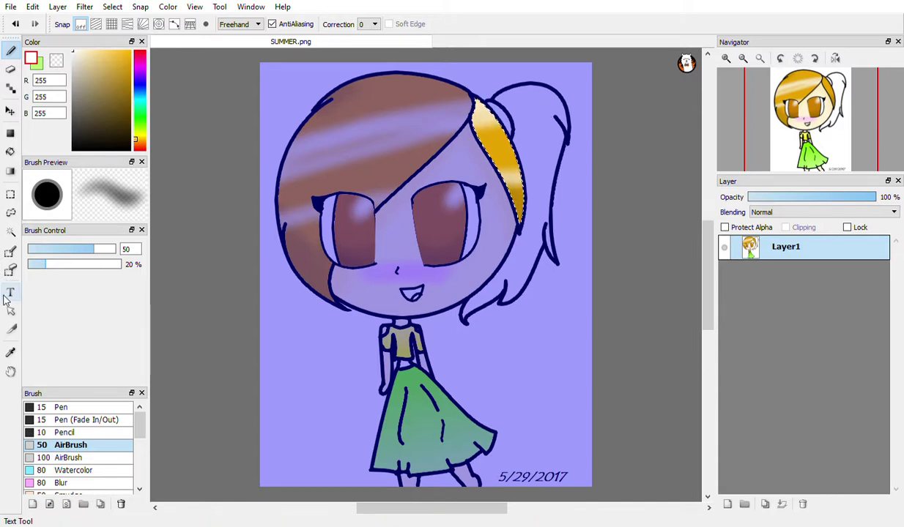
Sample the golden hair colour (230, 162, 0) again, select the ponytail and fill it with that colour.
click(10, 352)
click(500, 162)
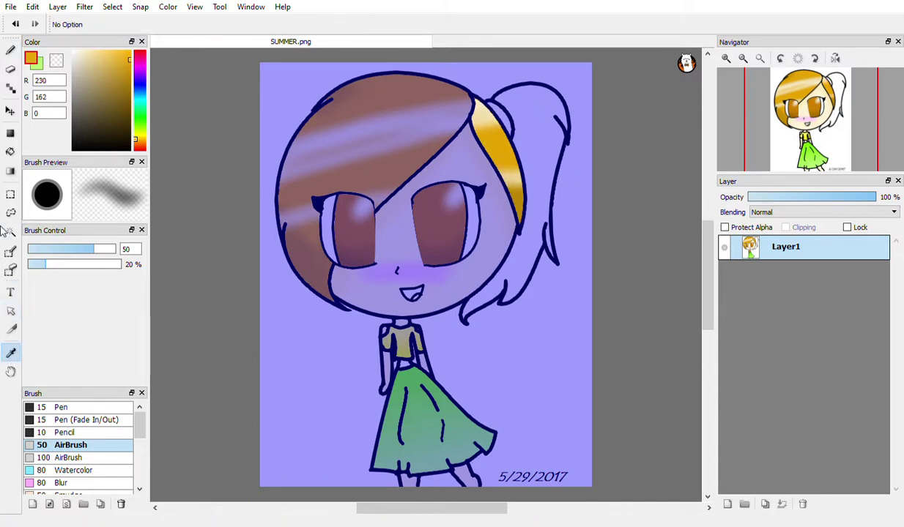
click(10, 230)
click(11, 152)
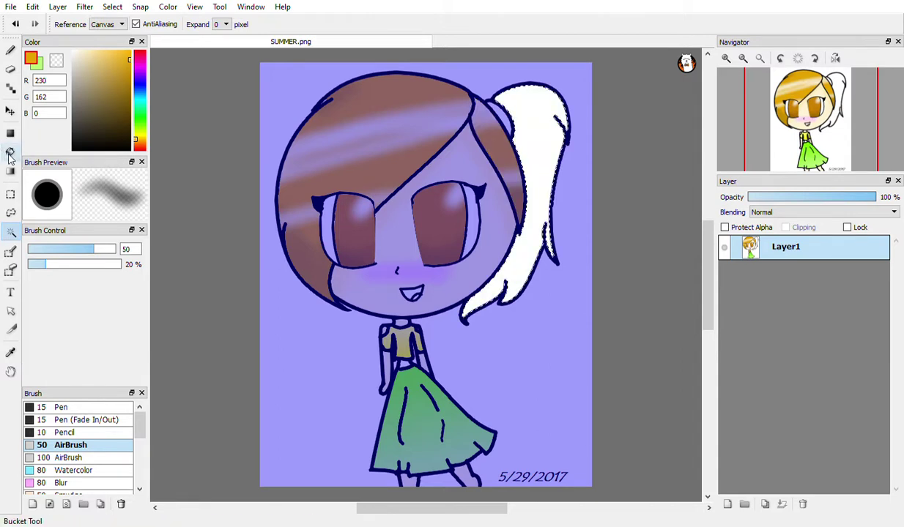
click(540, 139)
key(ctrl+d)
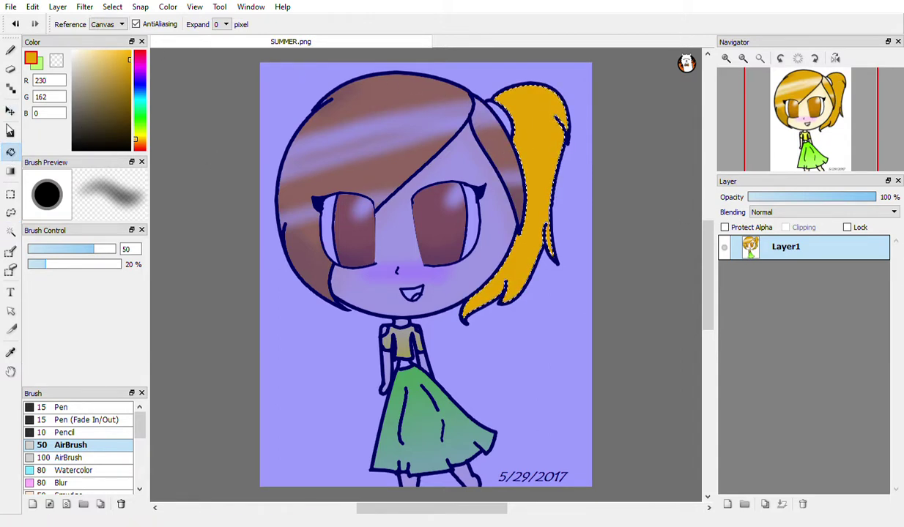
Airbrush the lower part of the ponytail with dark gold (203, 143, 0) and deepen the shading with (179, 126, 0).
click(10, 133)
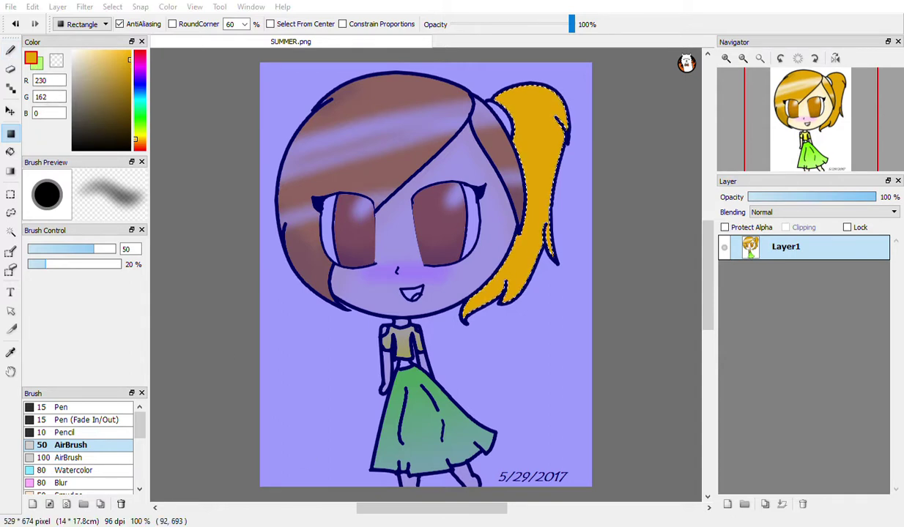
click(441, 416)
click(10, 50)
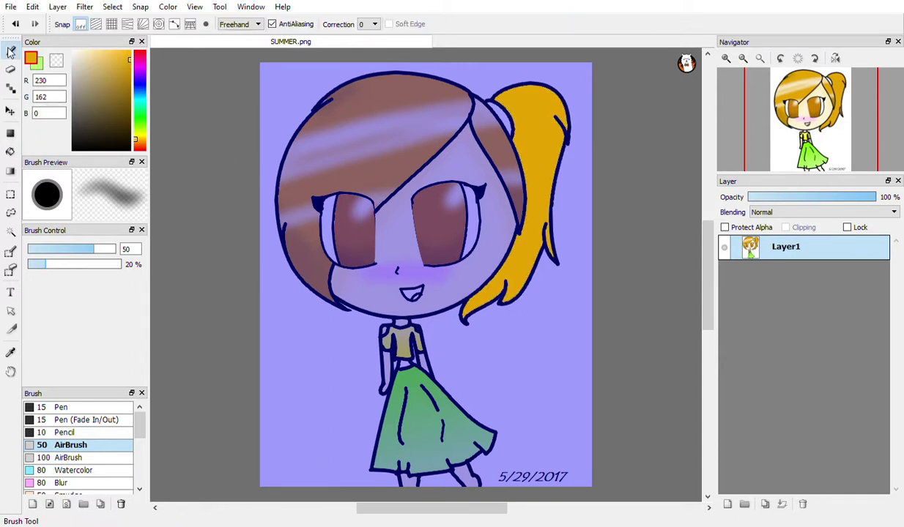
click(129, 70)
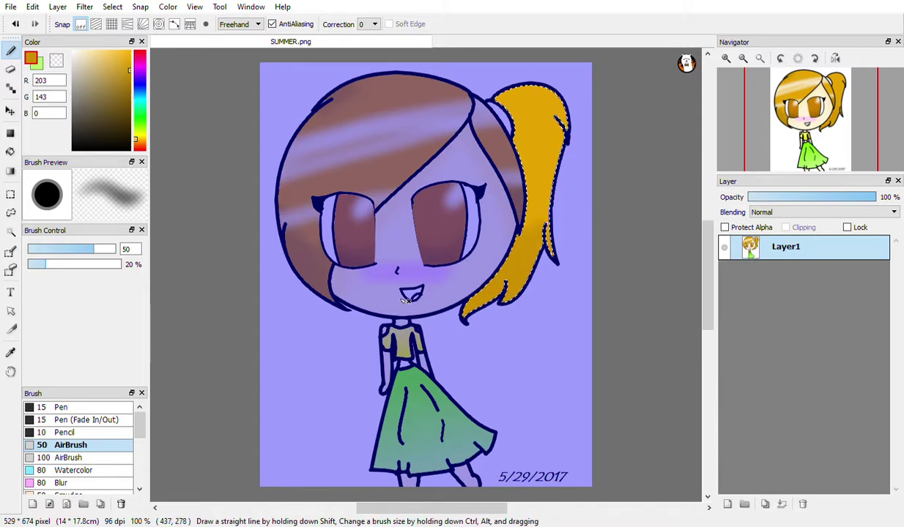
click(130, 79)
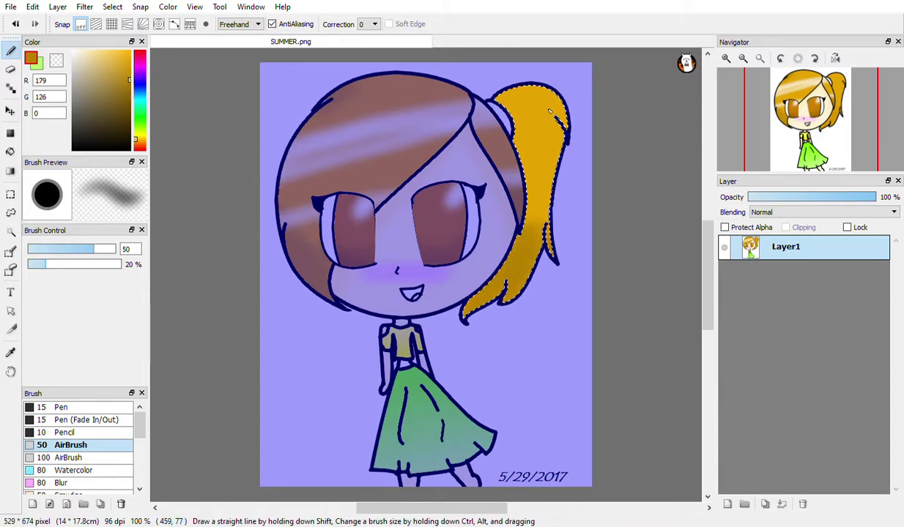
Airbrush white highlights across the ponytail, undoing an unwanted stroke along the way.
click(106, 70)
drag(107, 67, 72, 51)
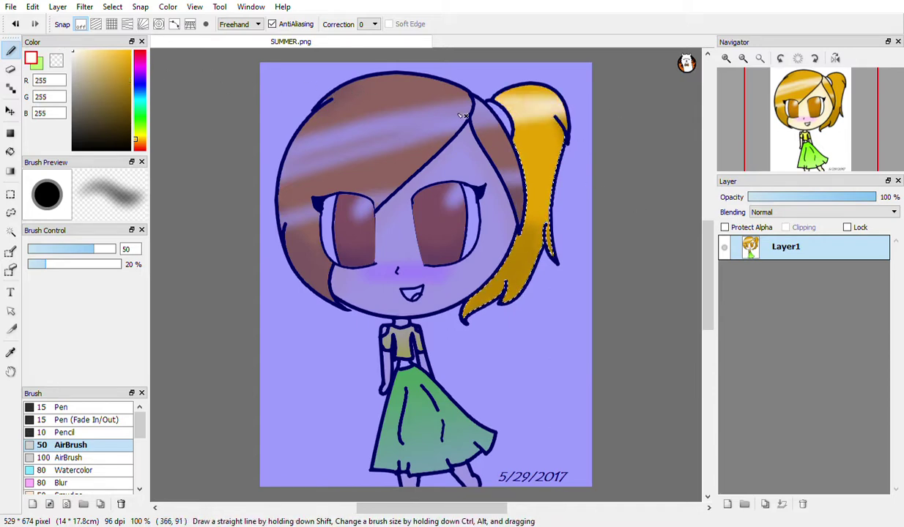
click(15, 23)
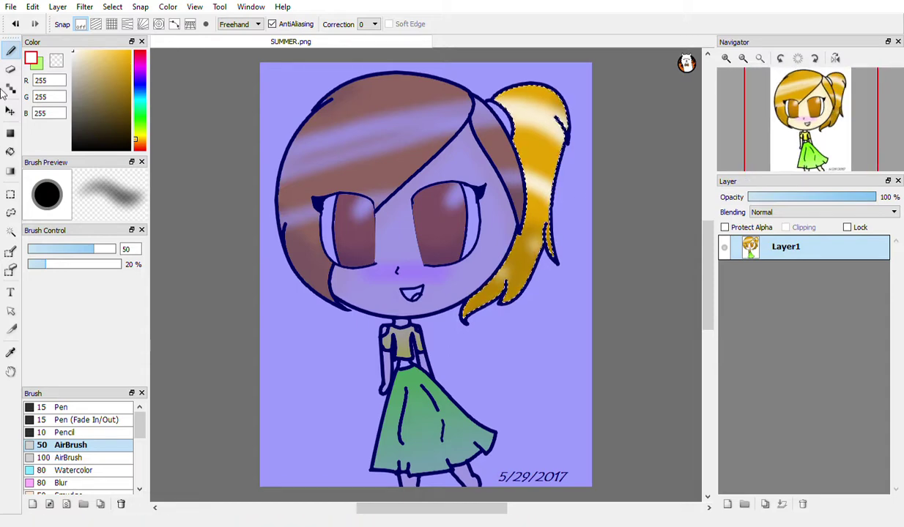
Select the main interior area of the mouth and fill it with dark red (198, 0, 0).
click(9, 232)
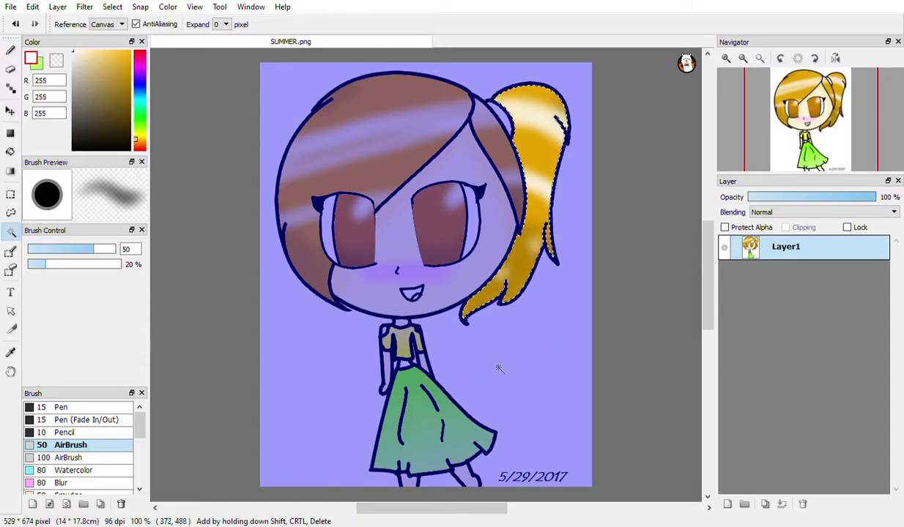
click(411, 293)
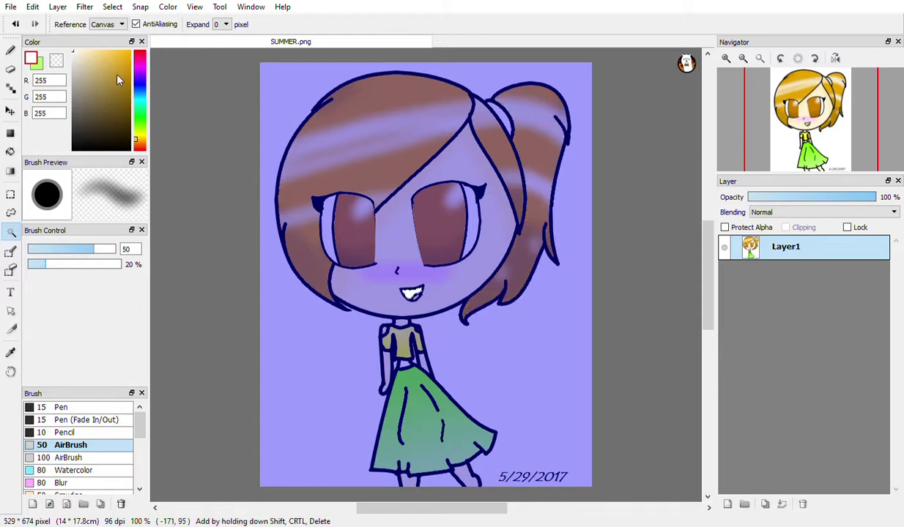
click(140, 53)
click(130, 71)
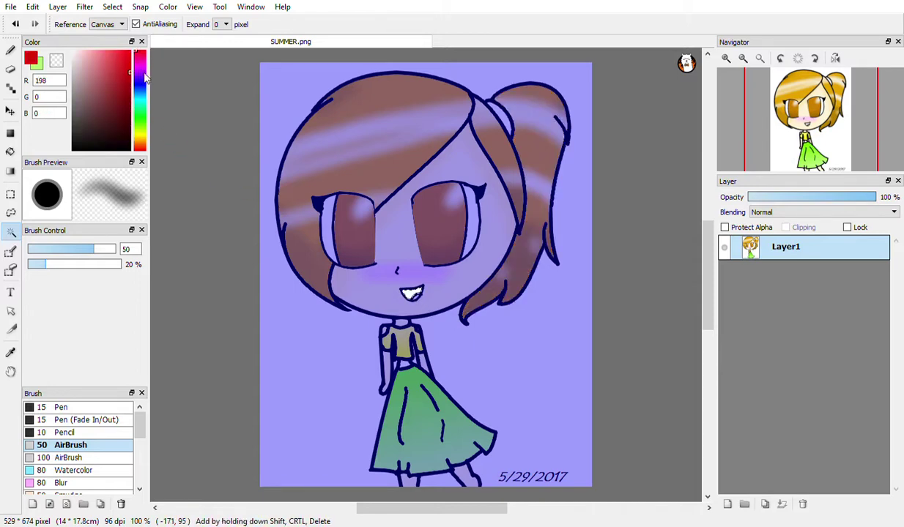
click(10, 152)
click(411, 294)
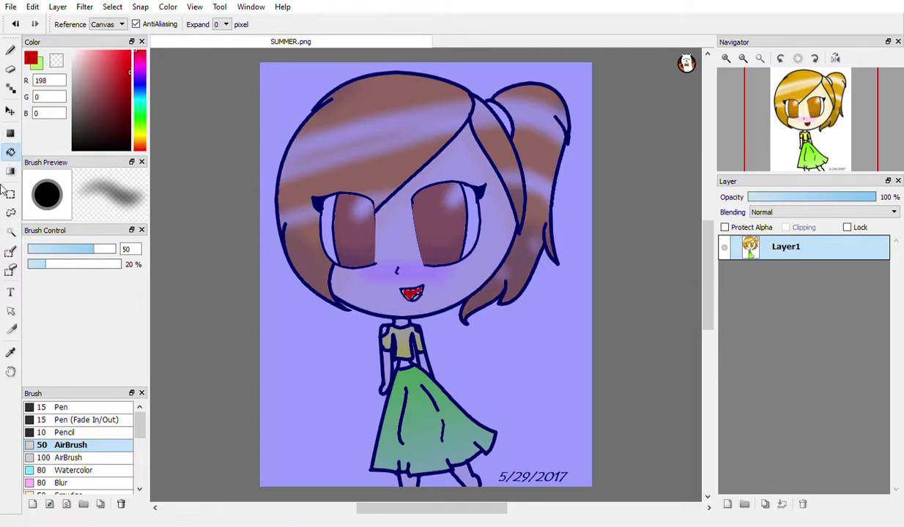
Select the small white area inside the mouth and fill it with pale pink (255, 213, 250).
click(10, 232)
click(419, 297)
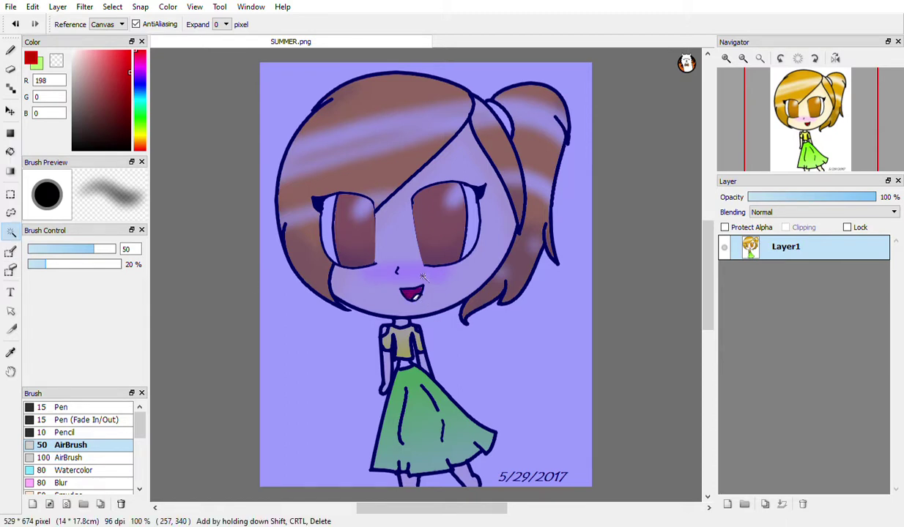
click(138, 64)
drag(93, 63, 82, 38)
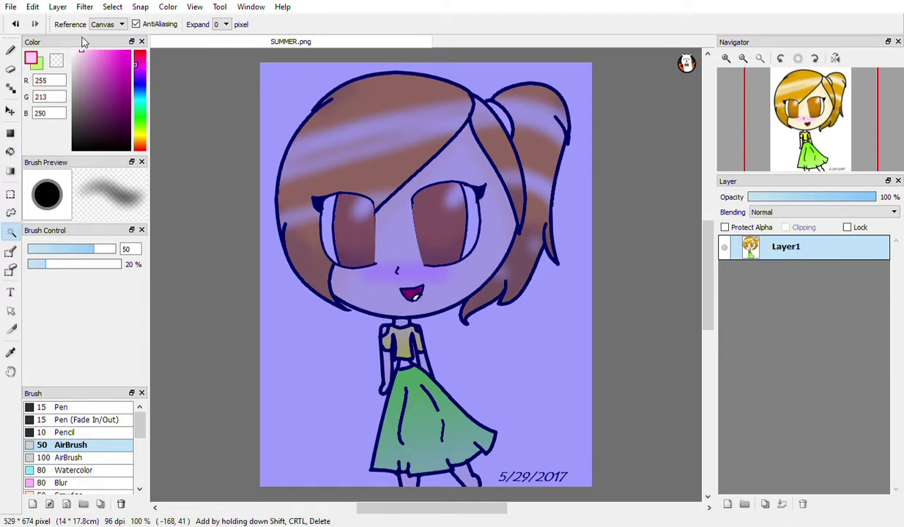
click(10, 151)
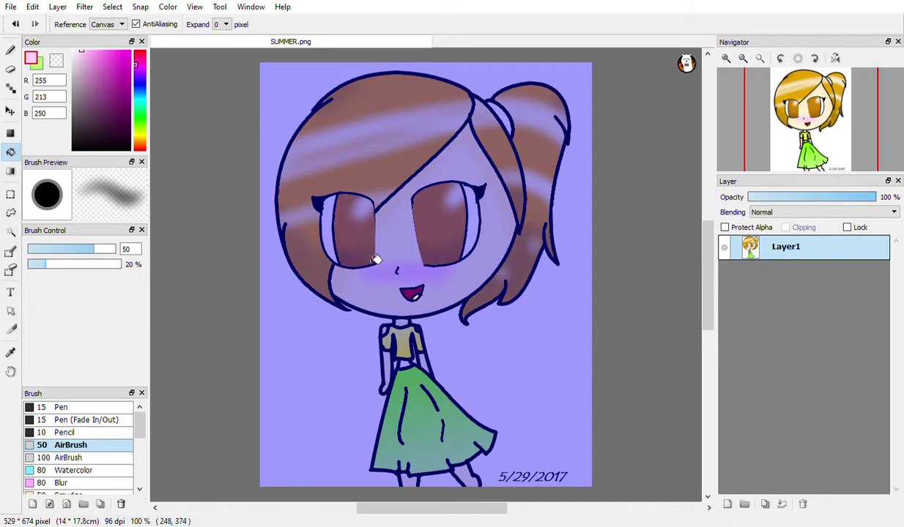
Set the secondary colour to white and return to pale pink (255, 213, 250) as the active colour.
click(36, 67)
drag(77, 67, 38, 30)
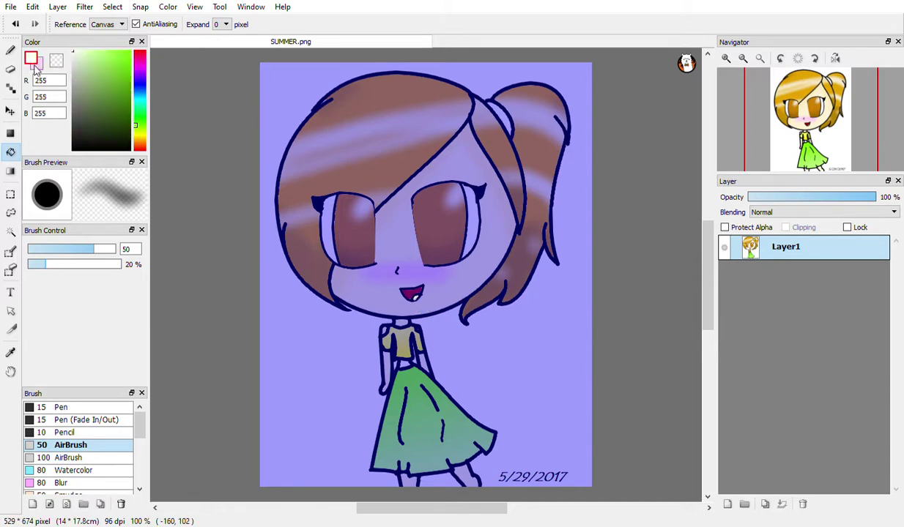
click(32, 60)
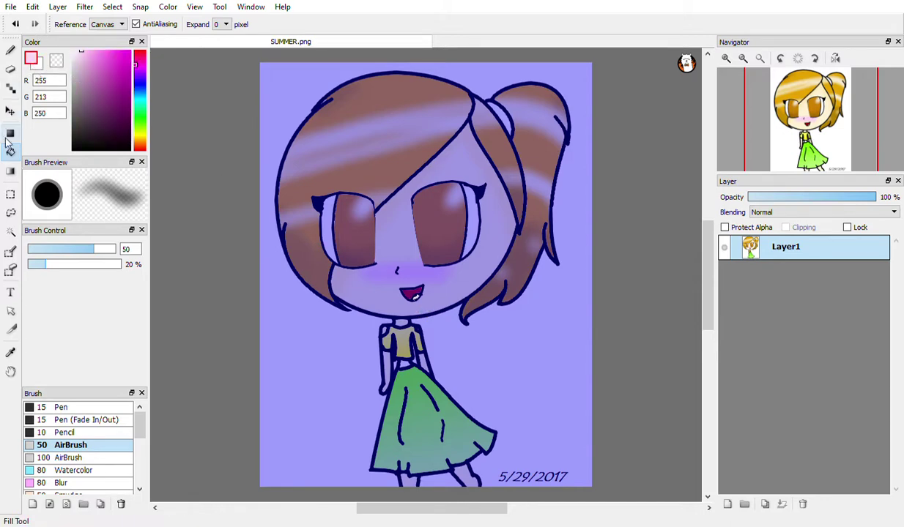
click(11, 232)
click(573, 366)
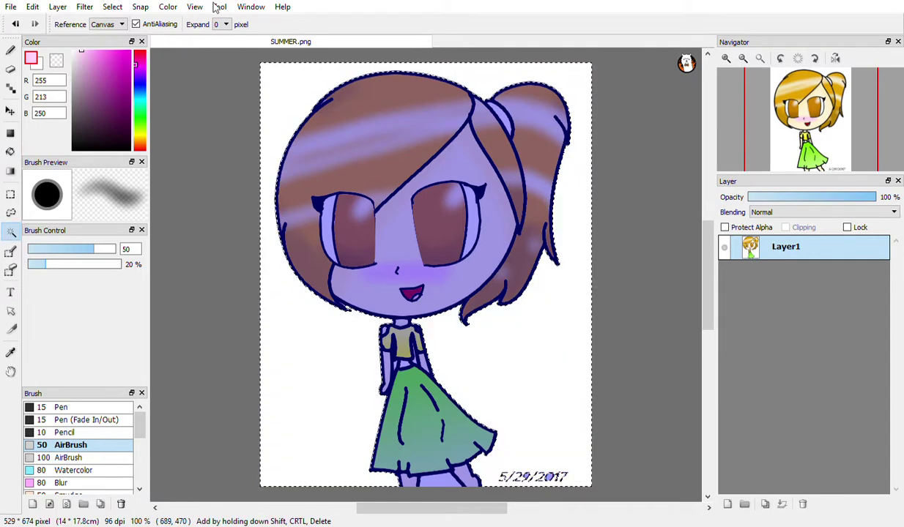
click(10, 252)
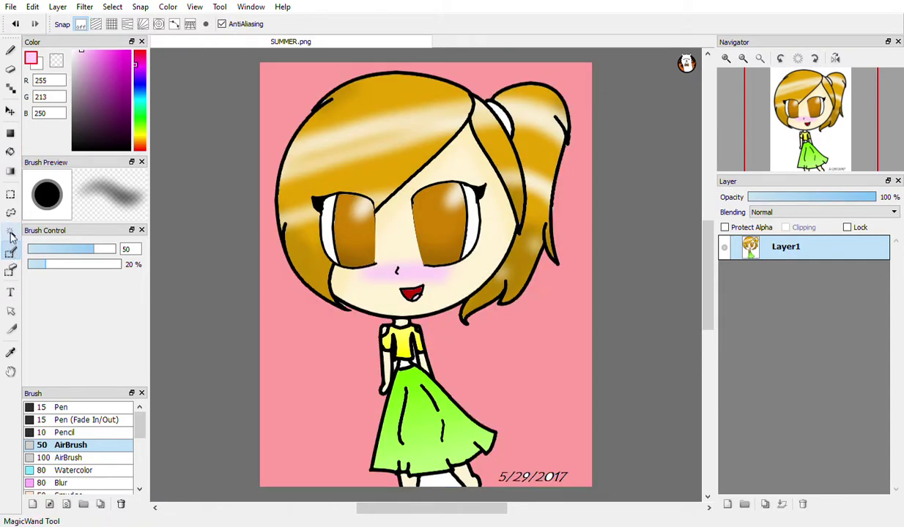
click(10, 233)
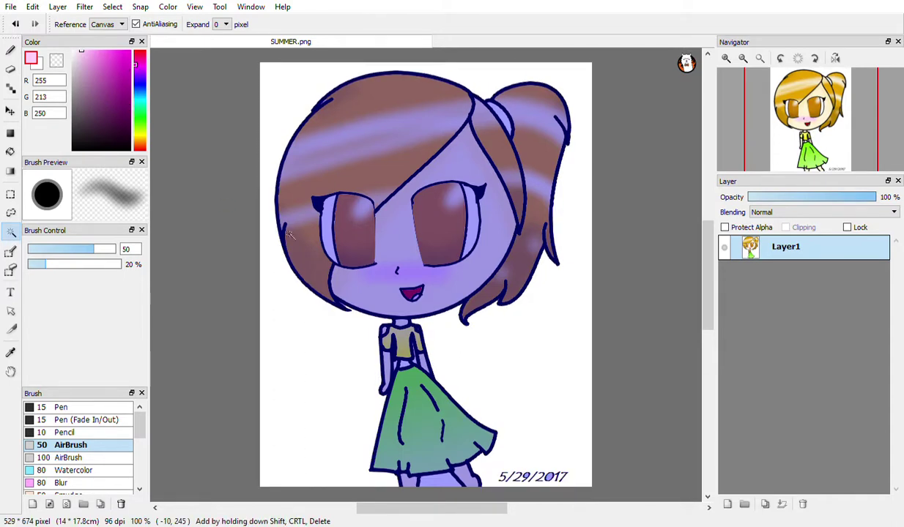
Select the red interior of the mouth and refill it with salmon pink (255, 132, 132).
click(412, 299)
click(136, 52)
click(100, 51)
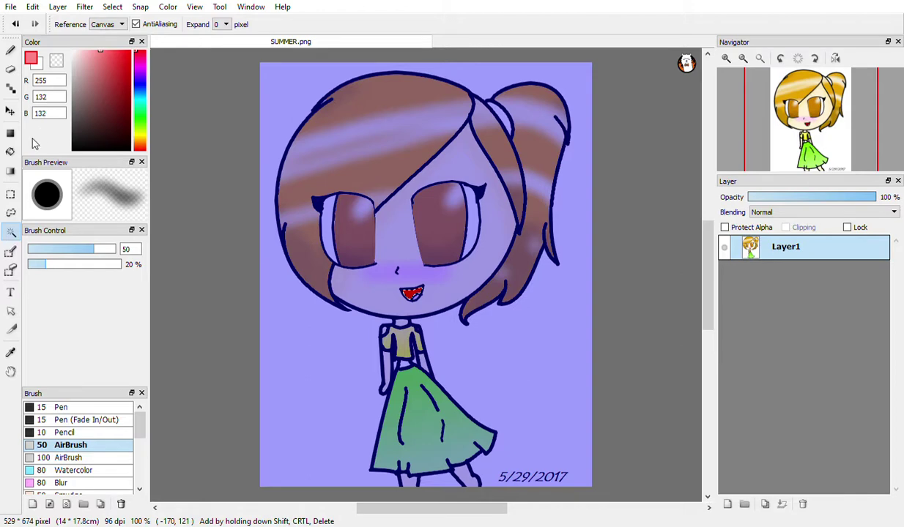
click(11, 152)
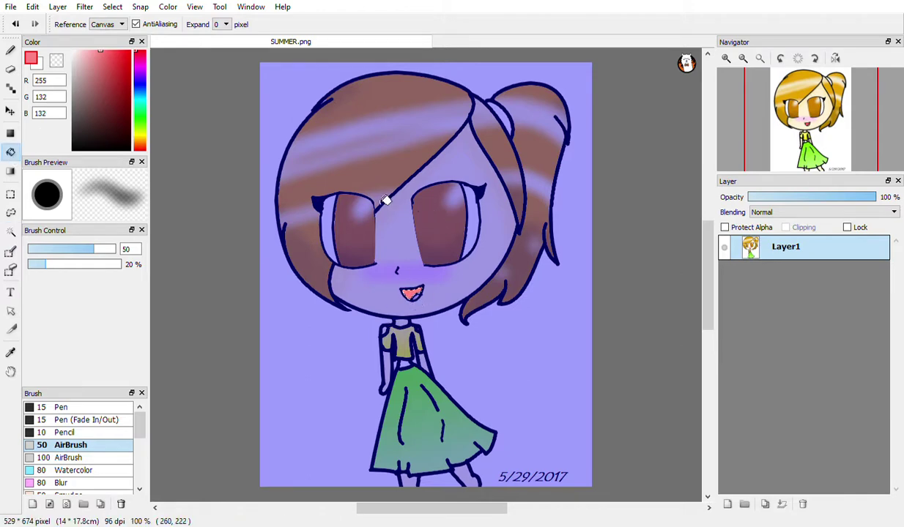
Select the white background around the girl with the Magic Wand and set the colour to cyan (0, 255, 250).
click(11, 232)
click(521, 347)
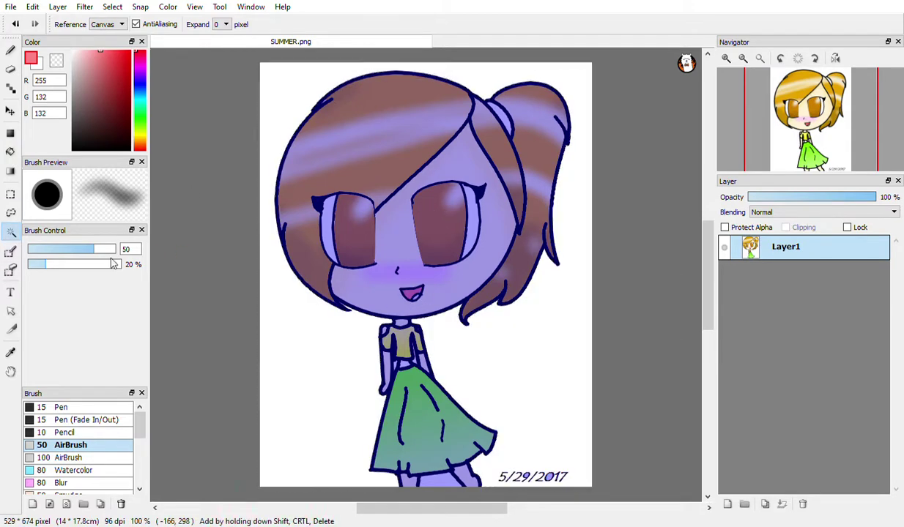
click(137, 101)
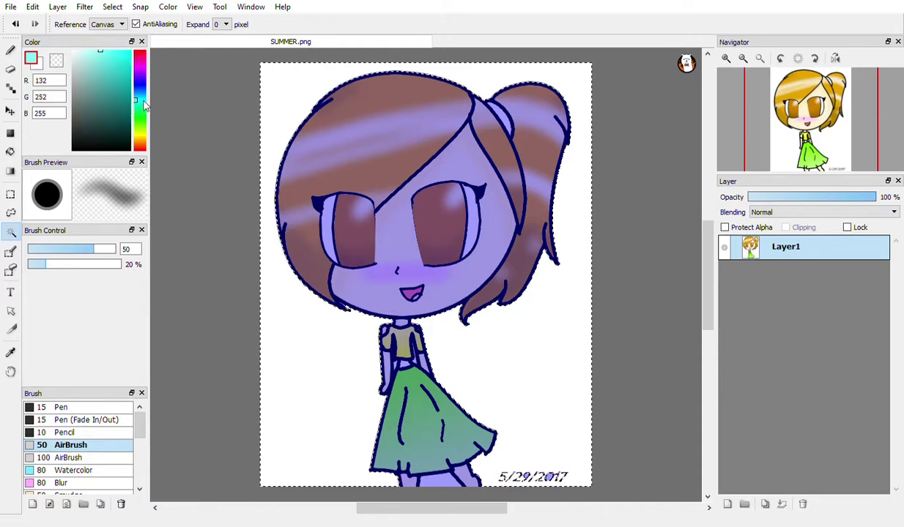
drag(143, 102, 145, 101)
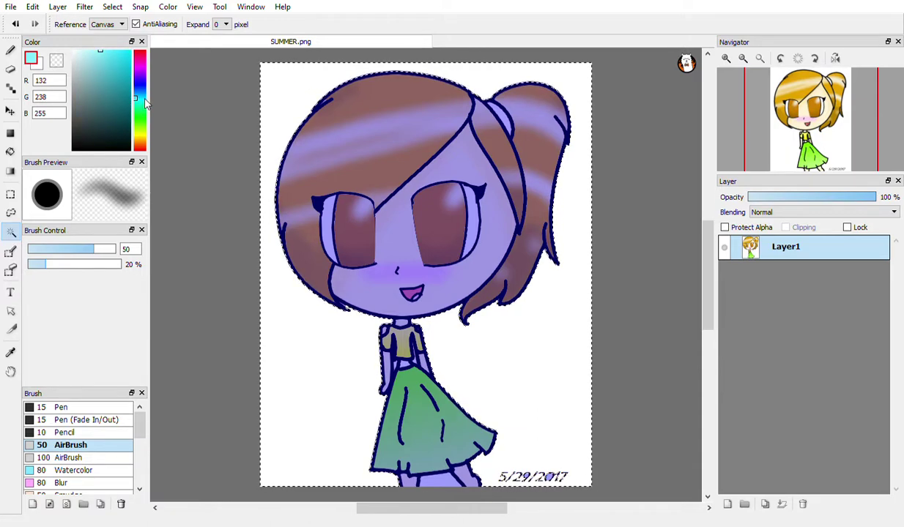
click(141, 103)
drag(101, 82, 159, 32)
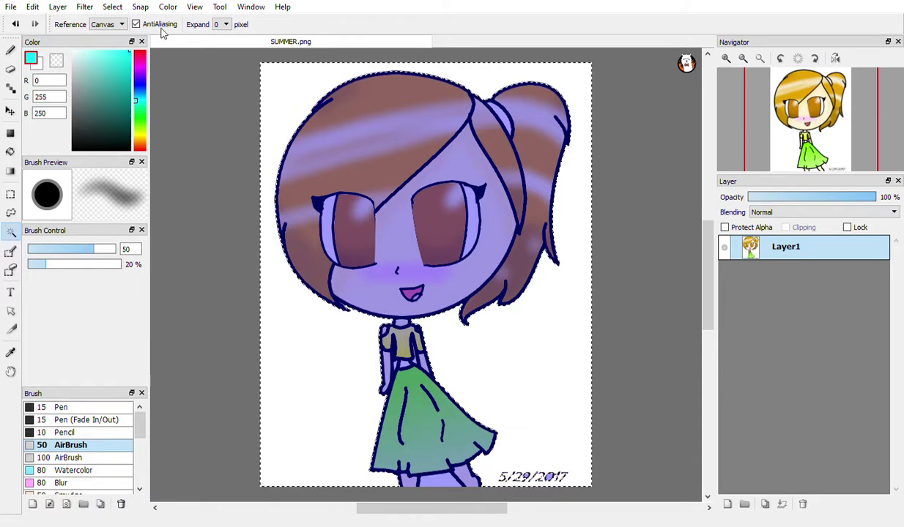
Try a linear cyan-to-white gradient across the background from its lower-left corner to its upper-right corner.
click(11, 50)
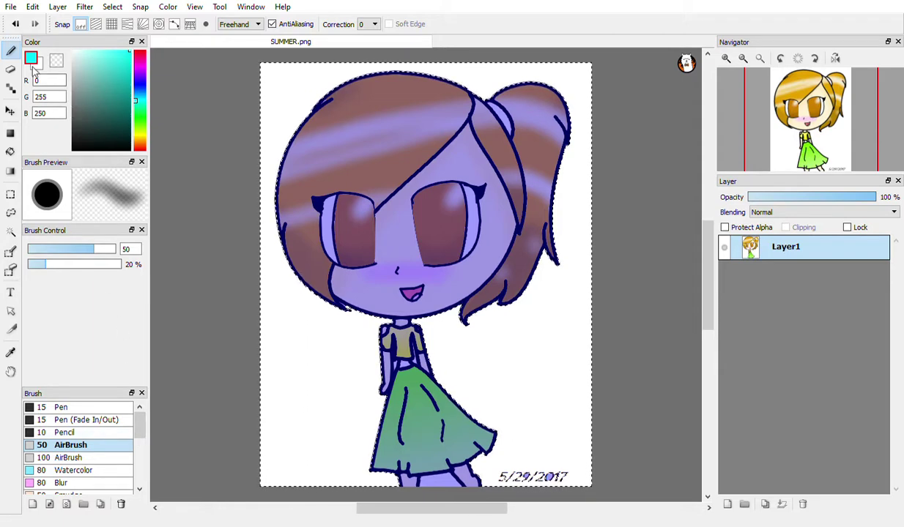
click(10, 170)
drag(271, 476, 413, 331)
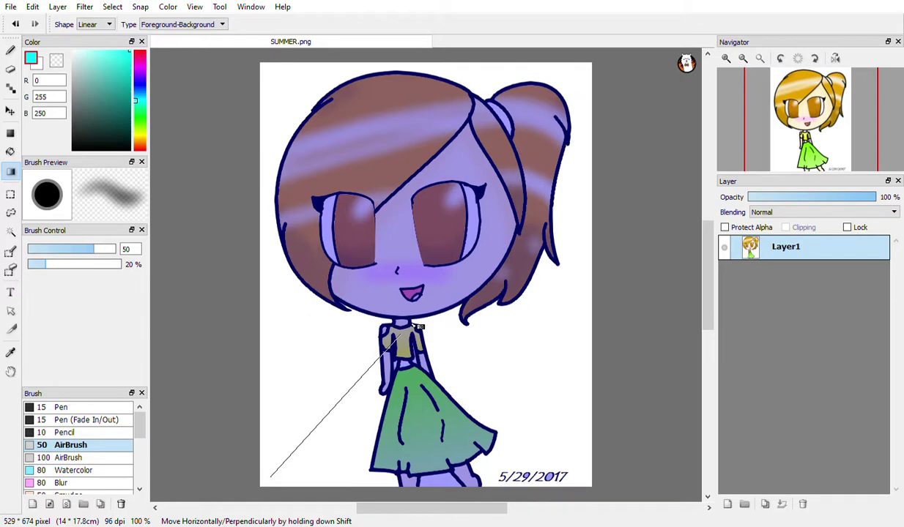
drag(578, 77, 580, 76)
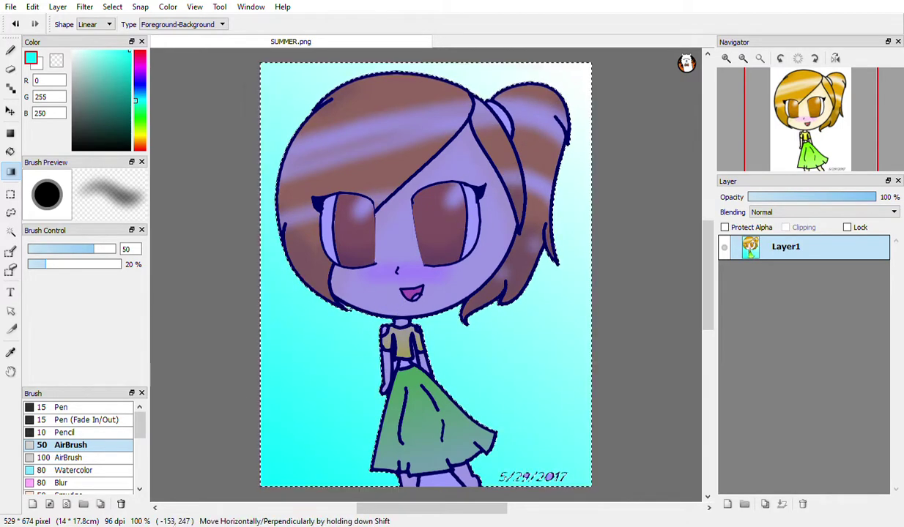
Undo the cyan gradient and try a paler cyan (213, 255, 254) one diagonally across the background.
click(82, 51)
key(ctrl+z)
drag(271, 472, 530, 112)
drag(586, 81, 586, 81)
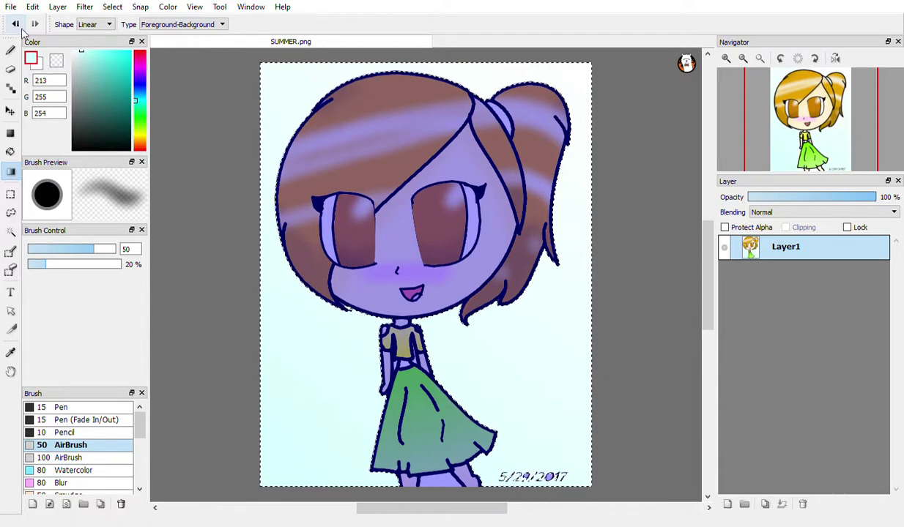
Undo the pale diagonal gradient and try shorter gradients in the same pale cyan from the background's corners.
key(ctrl+d)
key(ctrl+z)
key(ctrl+z)
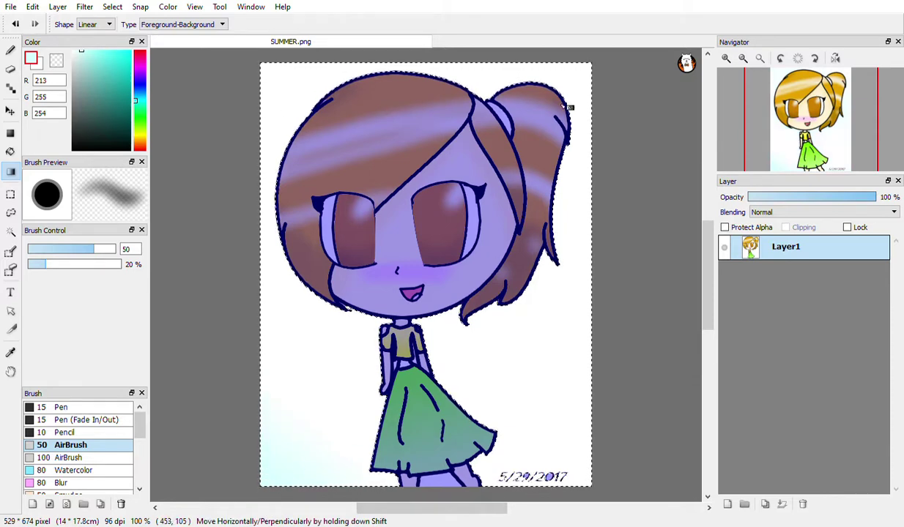
drag(595, 70, 526, 106)
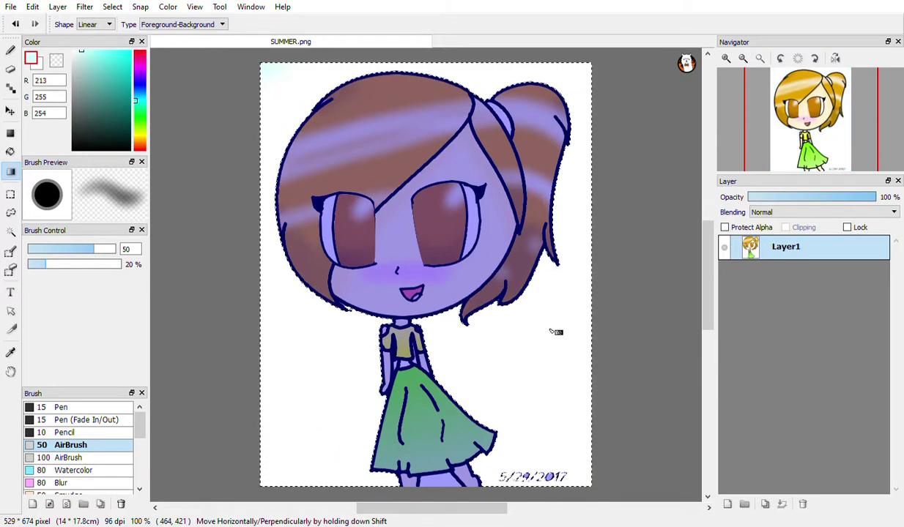
drag(297, 419, 266, 447)
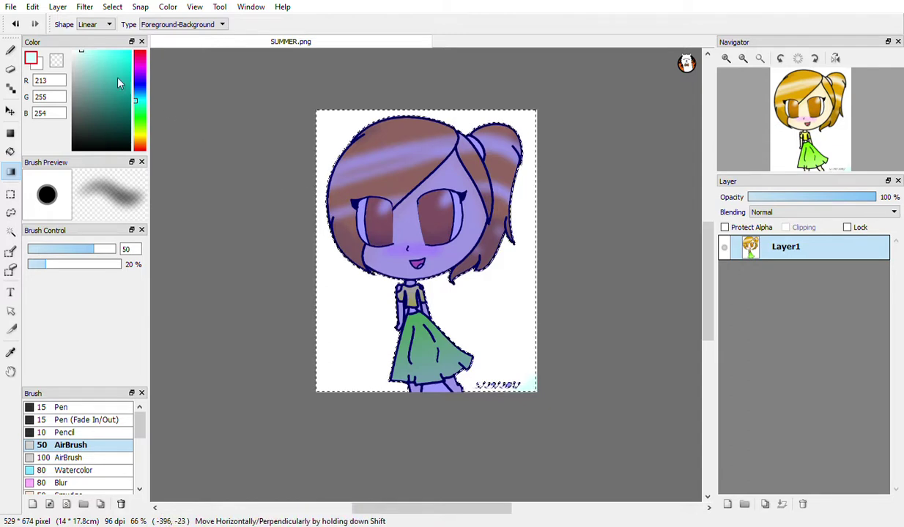
Fade light cyan (159, 255, 253) into the background's lower-left corner with a short linear gradient and clear the selection.
drag(88, 51, 94, 37)
drag(541, 114, 527, 121)
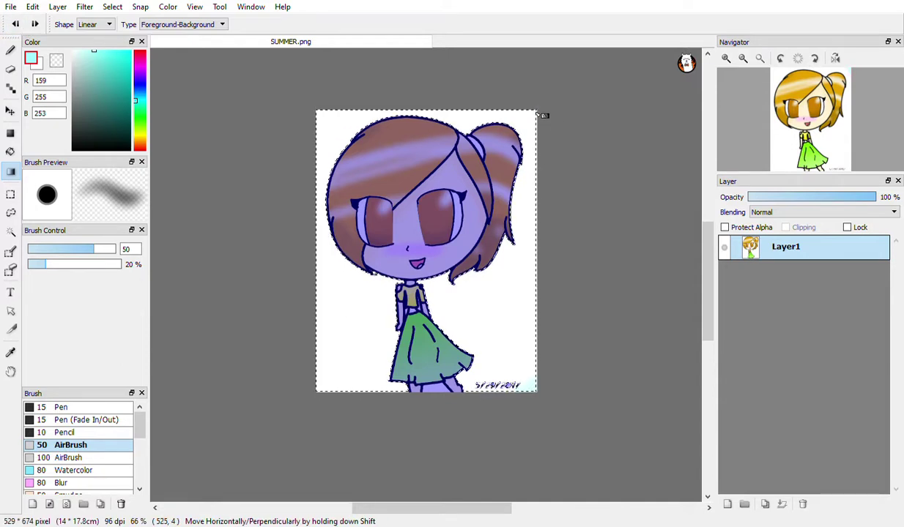
drag(318, 392, 342, 357)
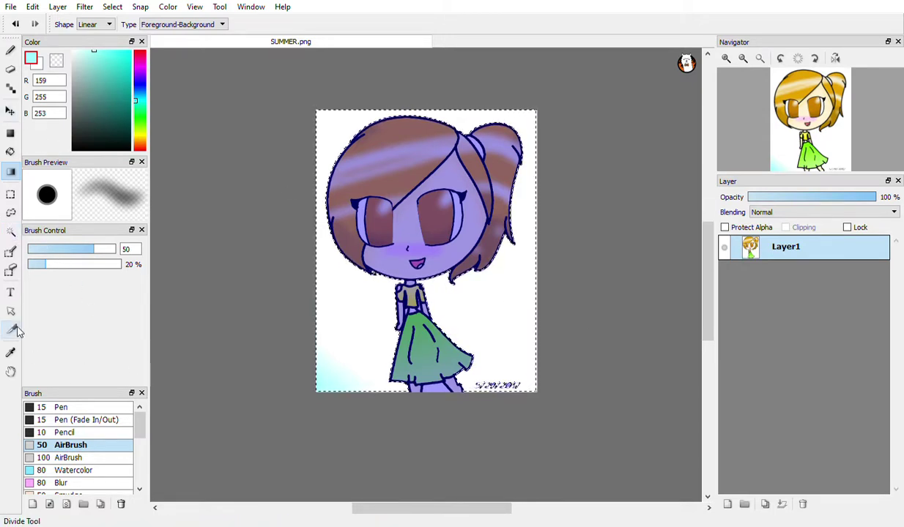
click(10, 232)
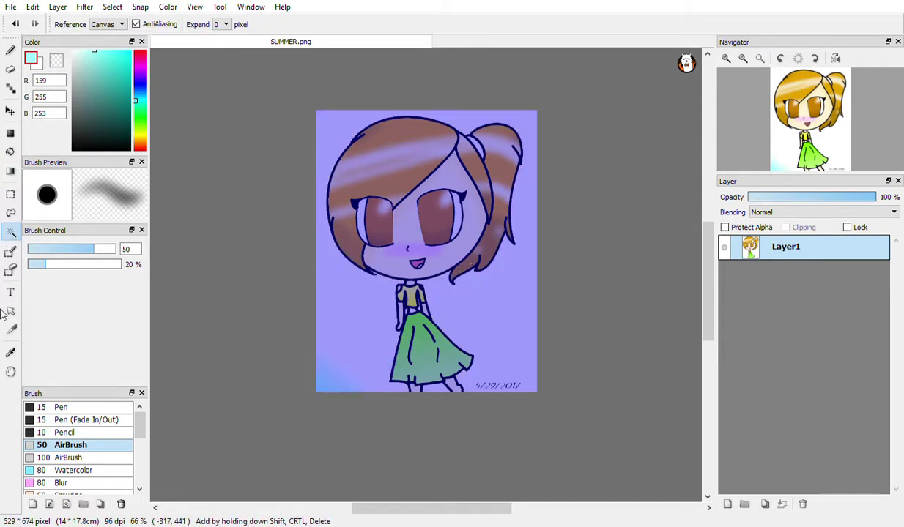
click(11, 252)
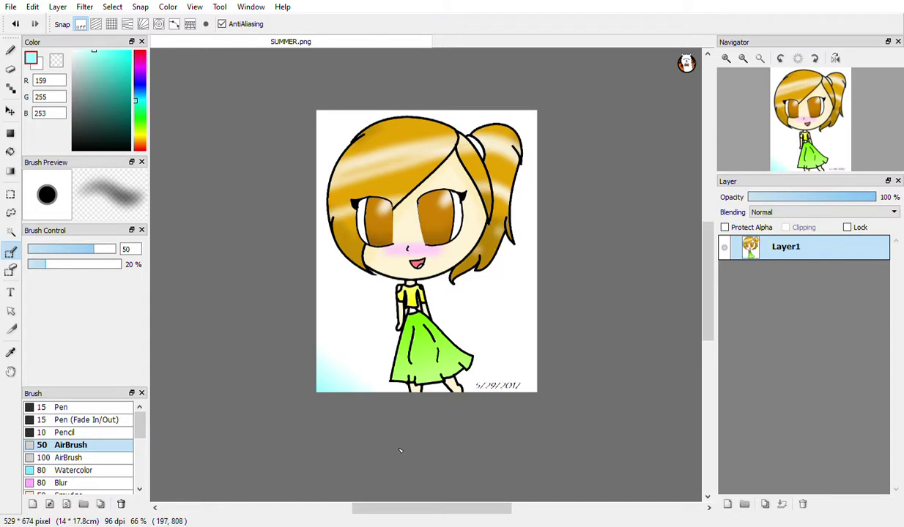